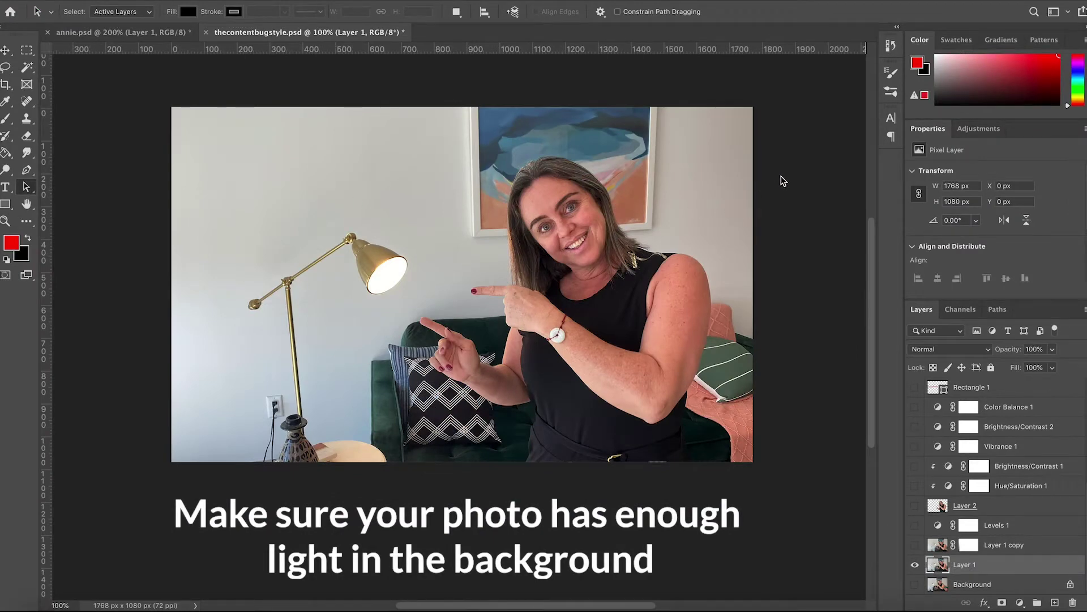
Turn on the Levels 1 adjustment to brighten the photo and show its settings
left_click(915, 525)
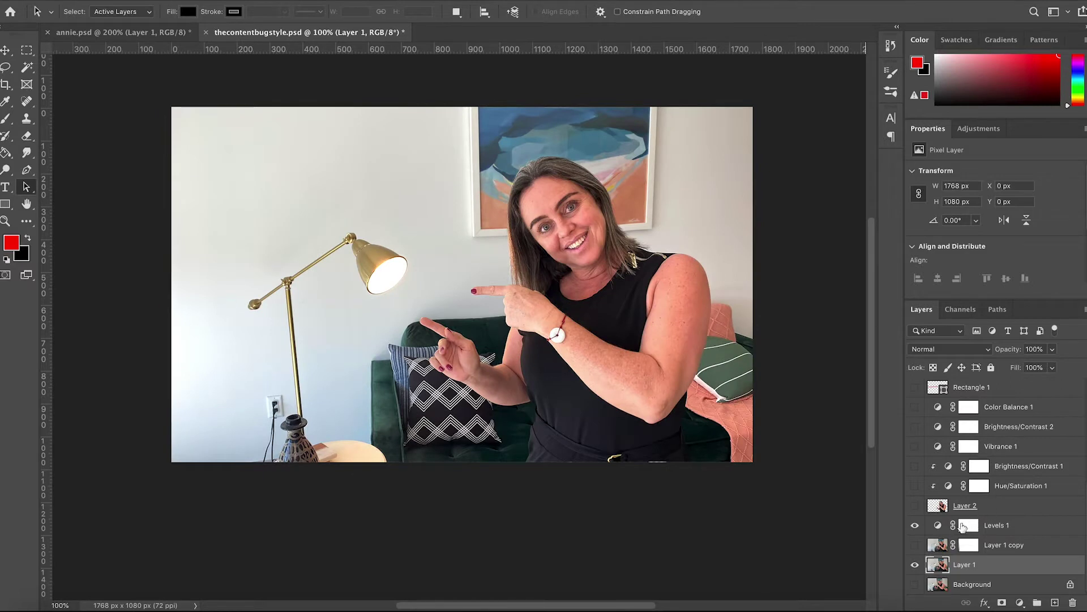
left_click(937, 527)
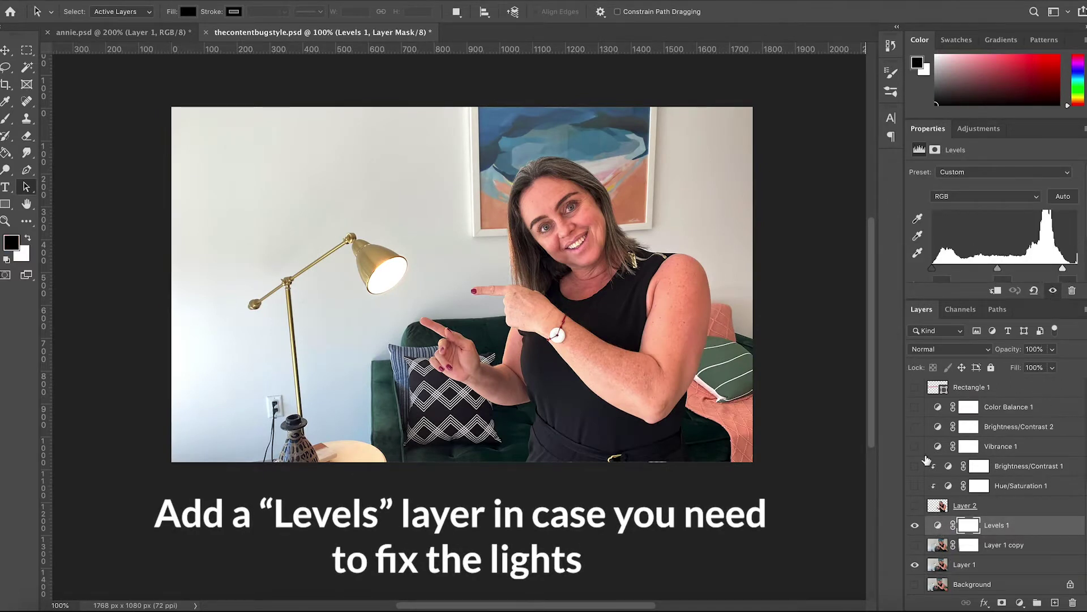
left_click(28, 175)
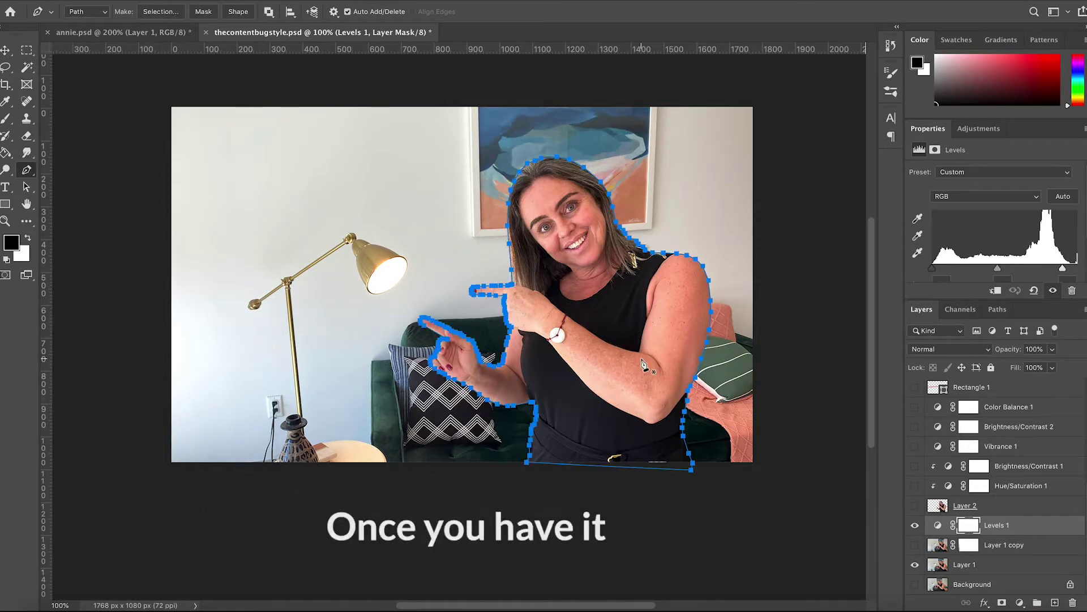
Turn the traced path on Layer 1 into a feathered selection and copy it to a new layer
left_click(962, 564)
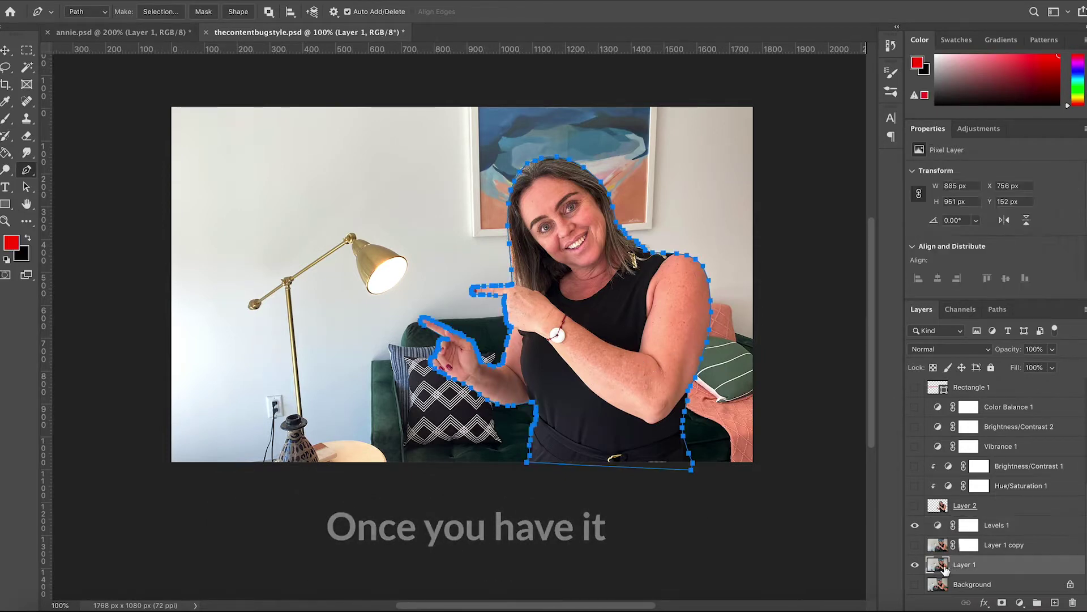
right_click(698, 380)
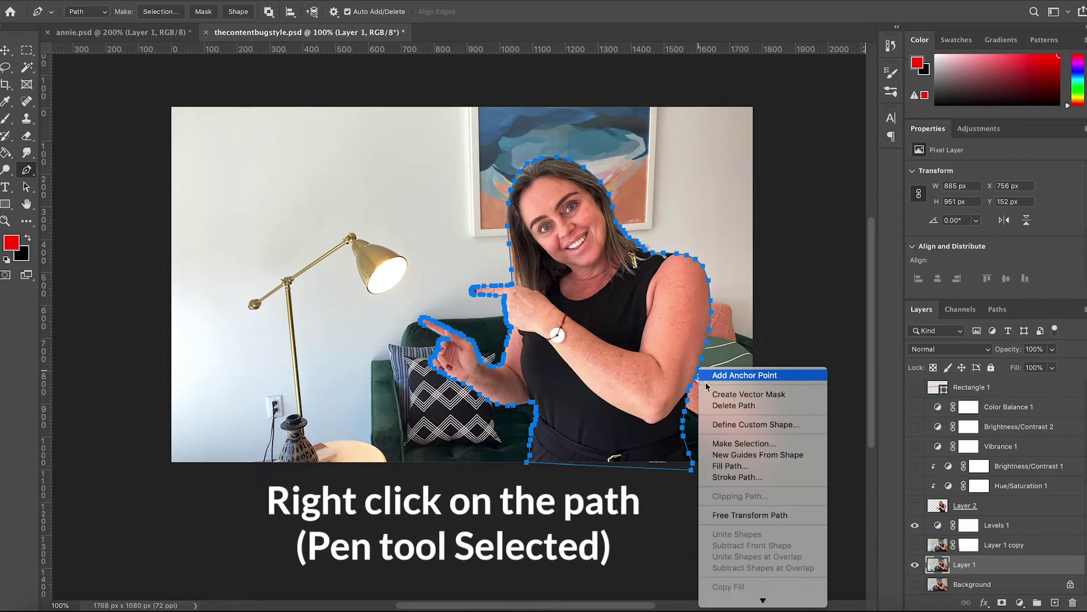
left_click(740, 443)
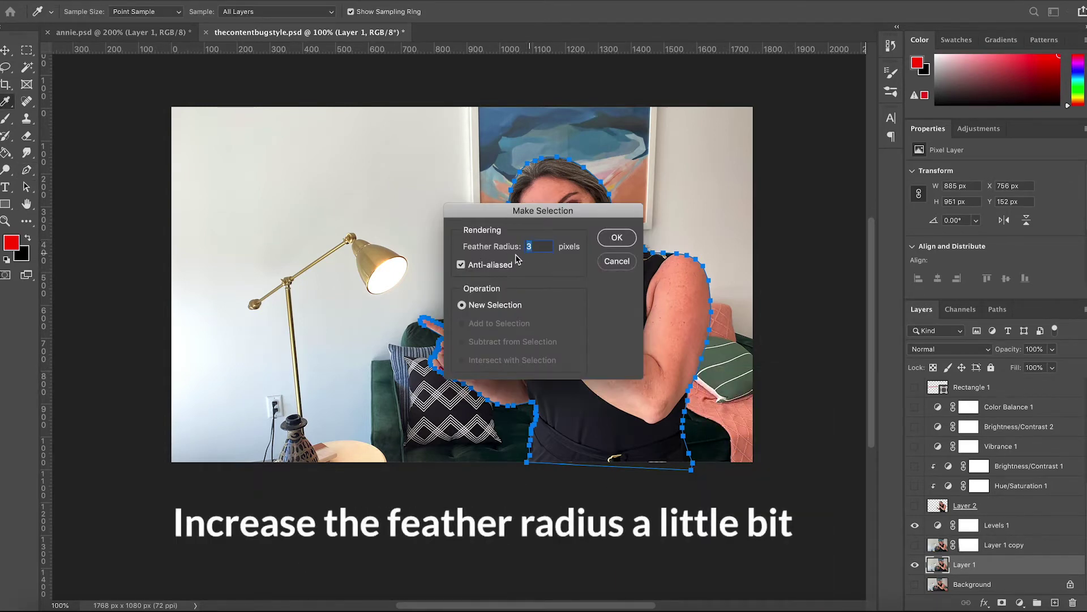
left_click(615, 239)
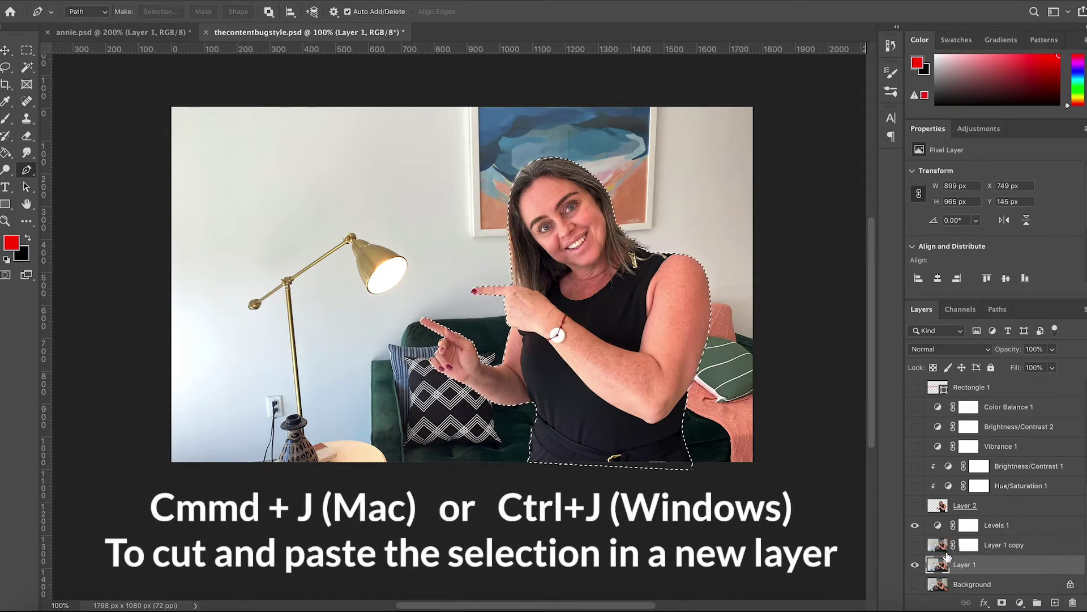
key("ctrl+j")
key("ctrl+j")
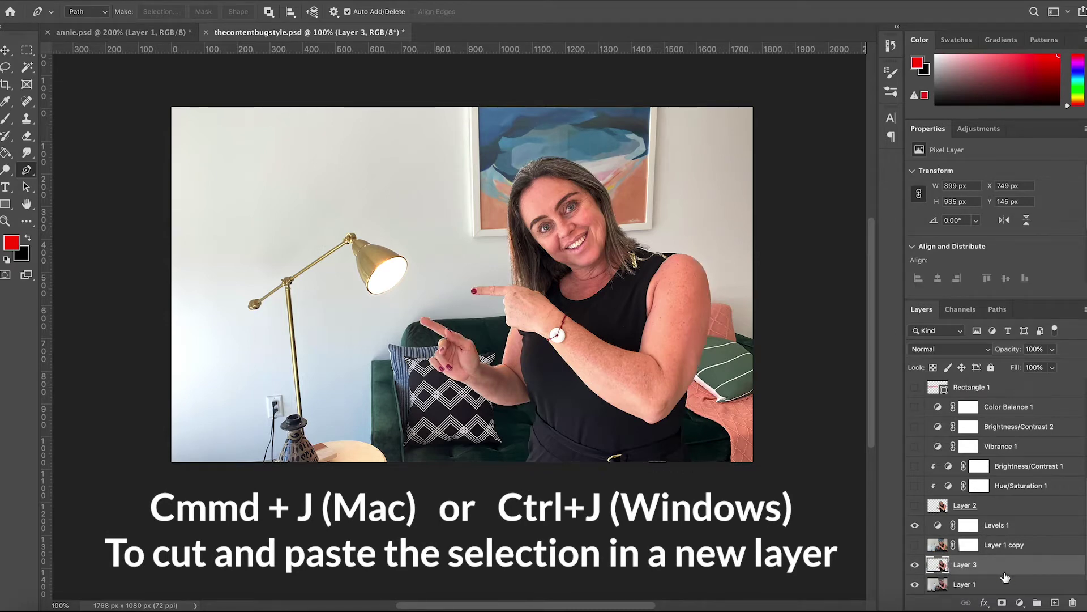
Hide and re-show the lower photo layers to check the woman's cutout on Layer 3
left_click(915, 565, "alt")
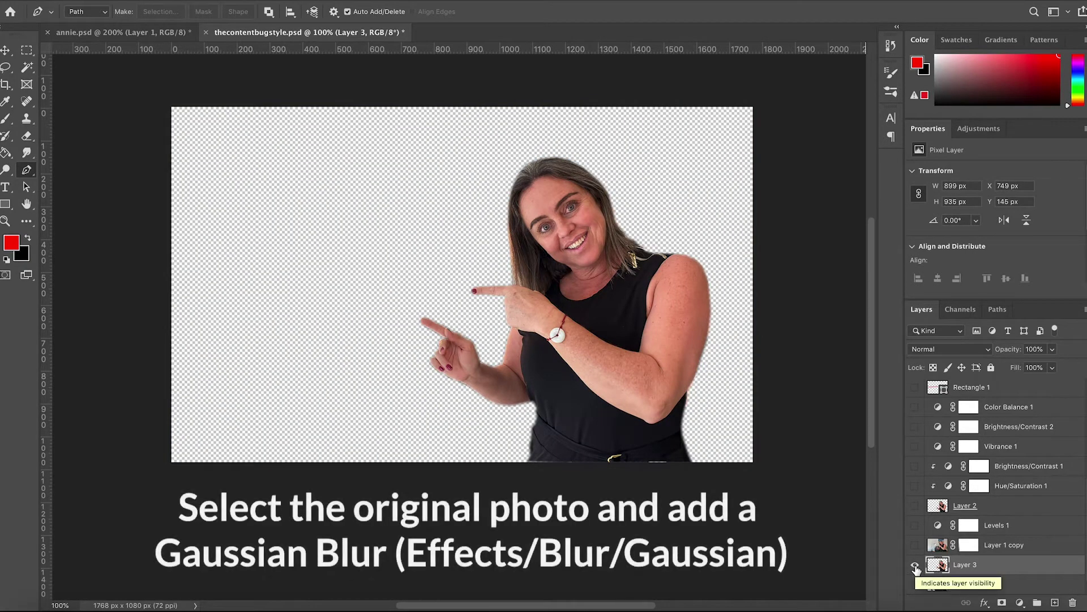
left_click(916, 565, "alt")
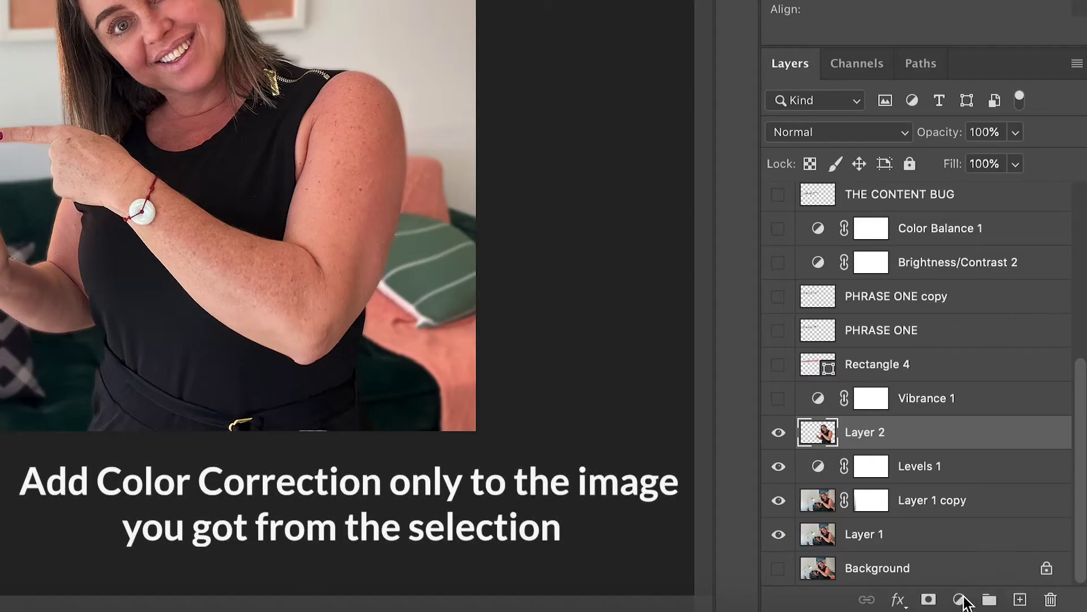
Add Hue/Saturation and Brightness/Contrast adjustments, each clipped to the woman's layer
left_click(960, 599)
left_click(946, 347)
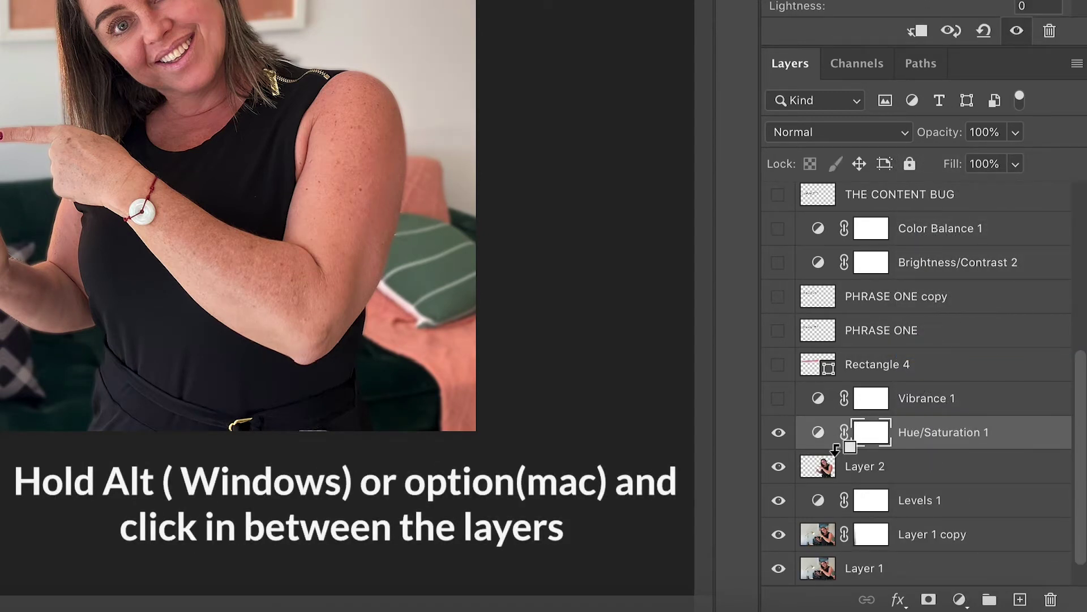
left_click(837, 448, "alt")
left_click(959, 599)
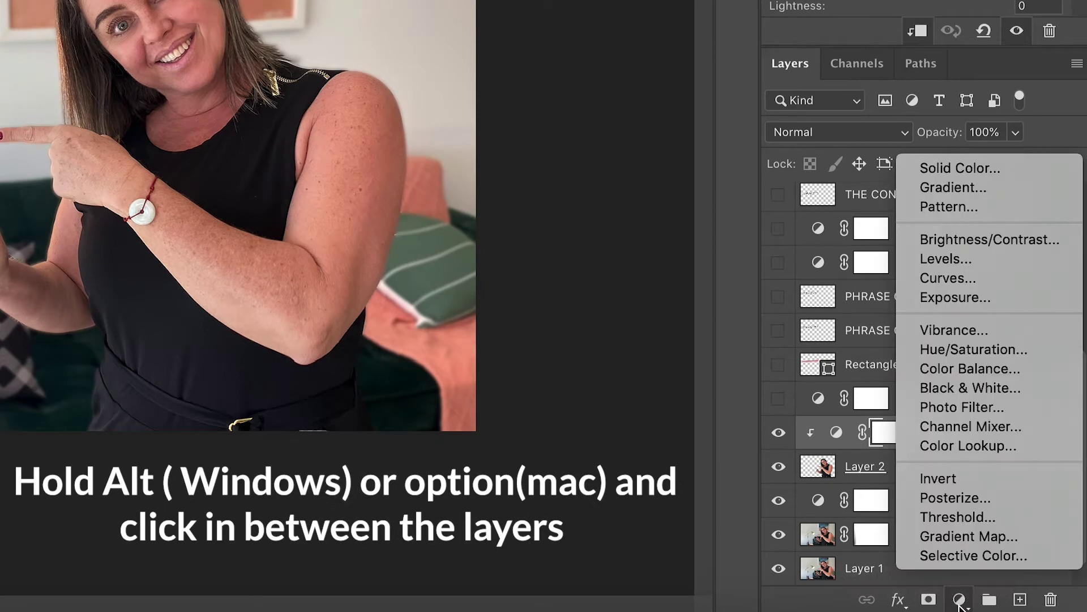
left_click(977, 243)
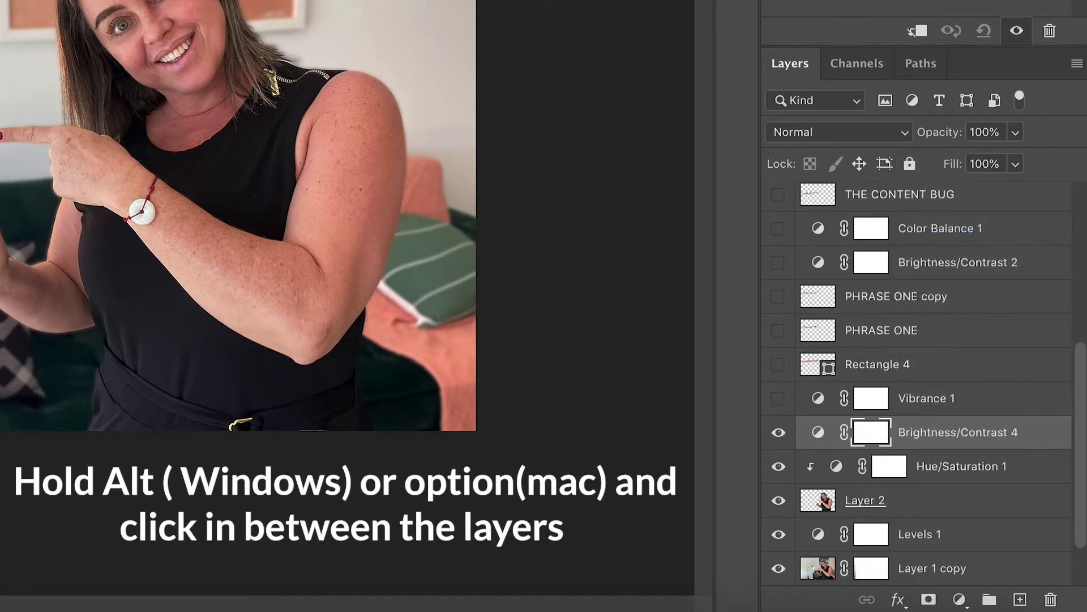
left_click(829, 446, "alt")
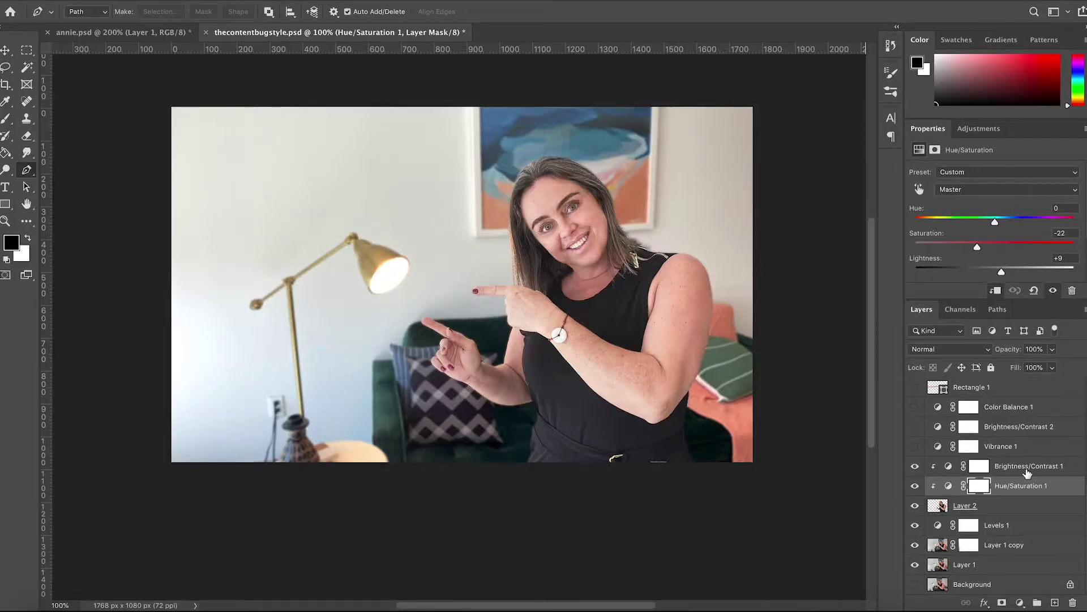
left_click(1027, 471)
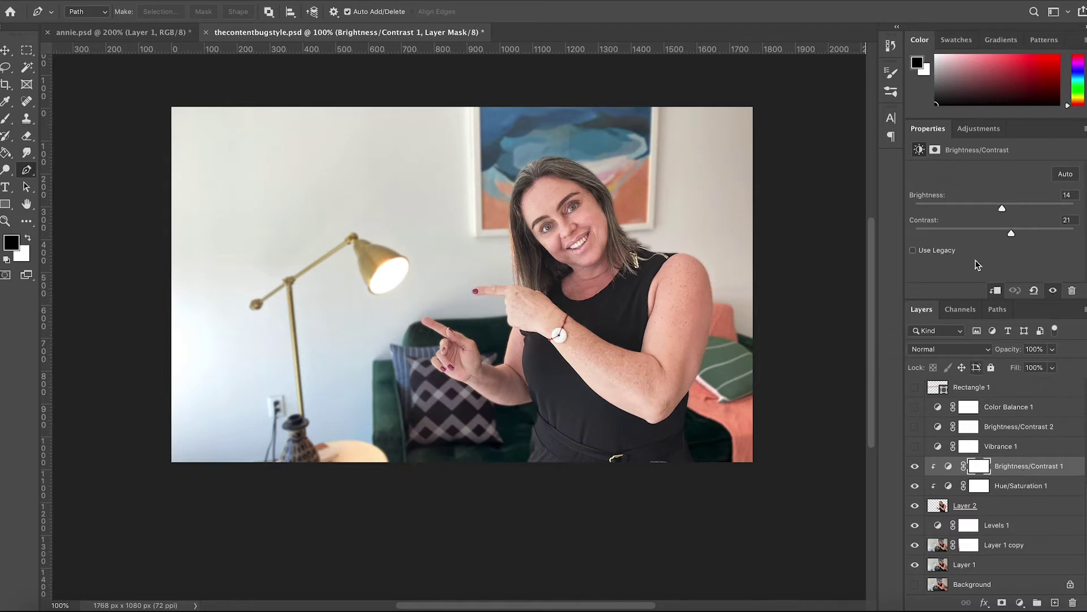
Switch on Vibrance 1, Brightness/Contrast 2 and Color Balance 1 for the whole image
left_click(915, 446)
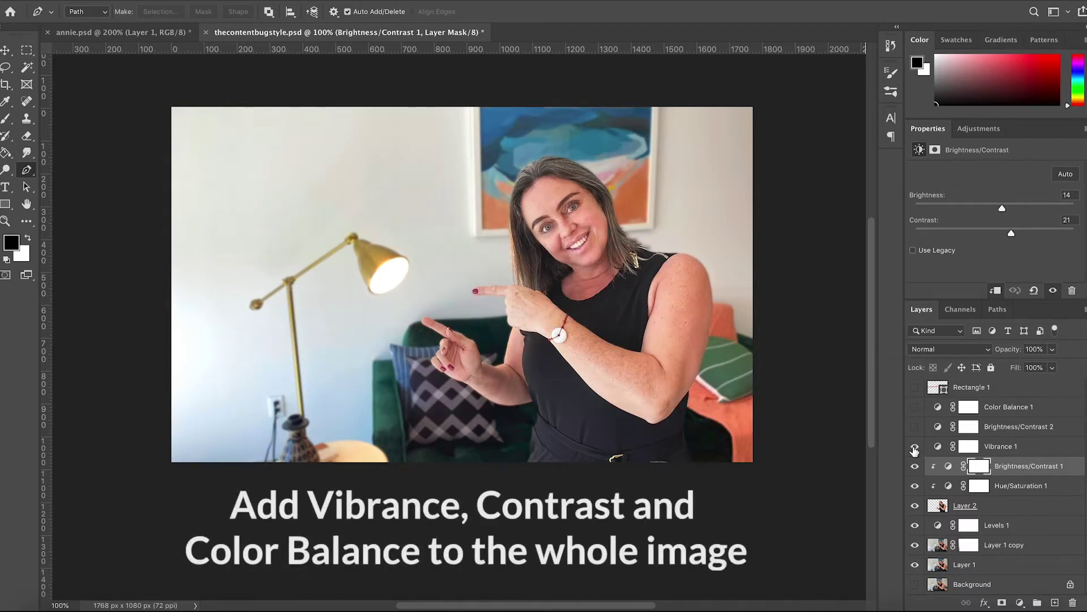
left_click(1010, 449)
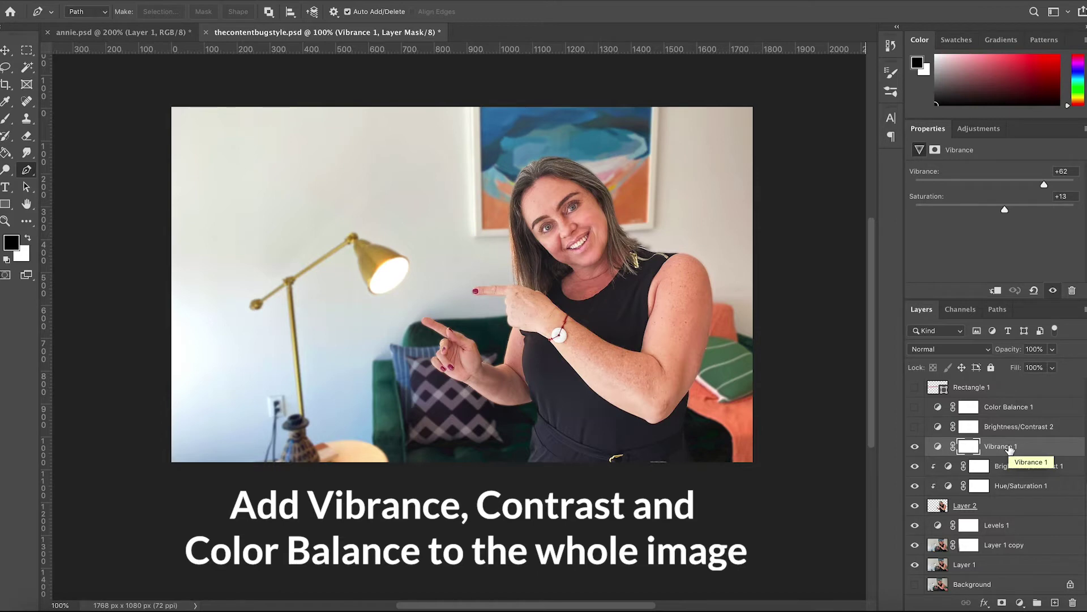
left_click(915, 427)
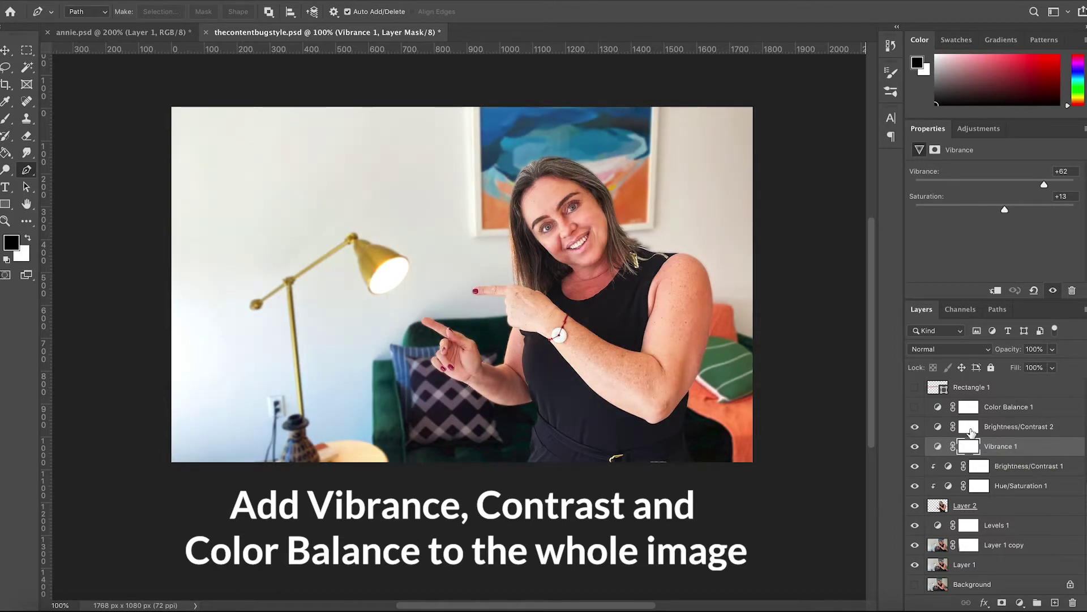
left_click(915, 407)
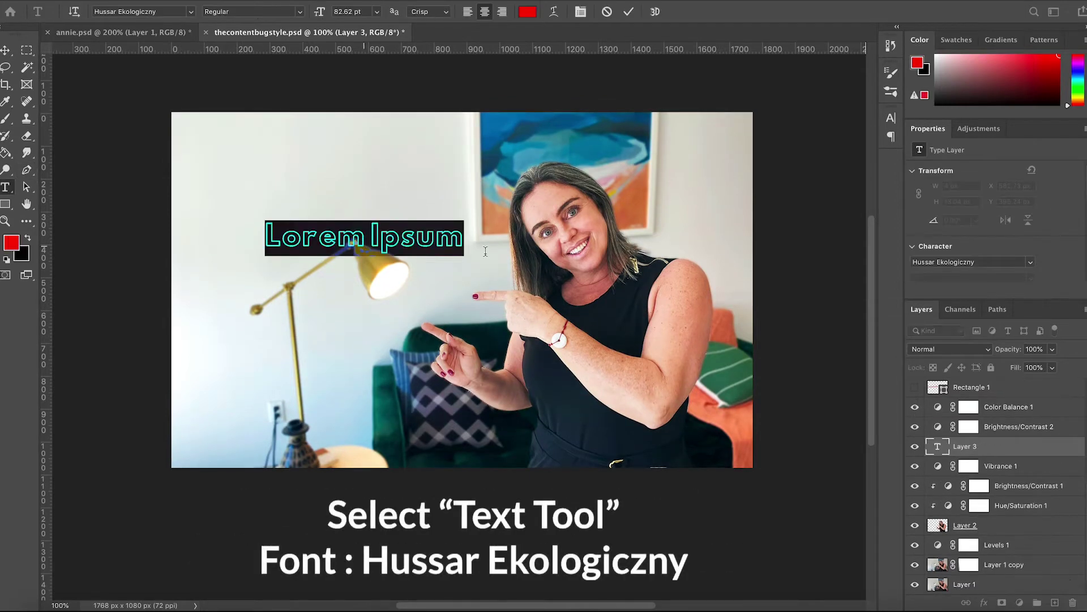
Type the headline 'PHRASE ONE' in Hussar Ekologiczny
scroll(954, 258, "down", 3)
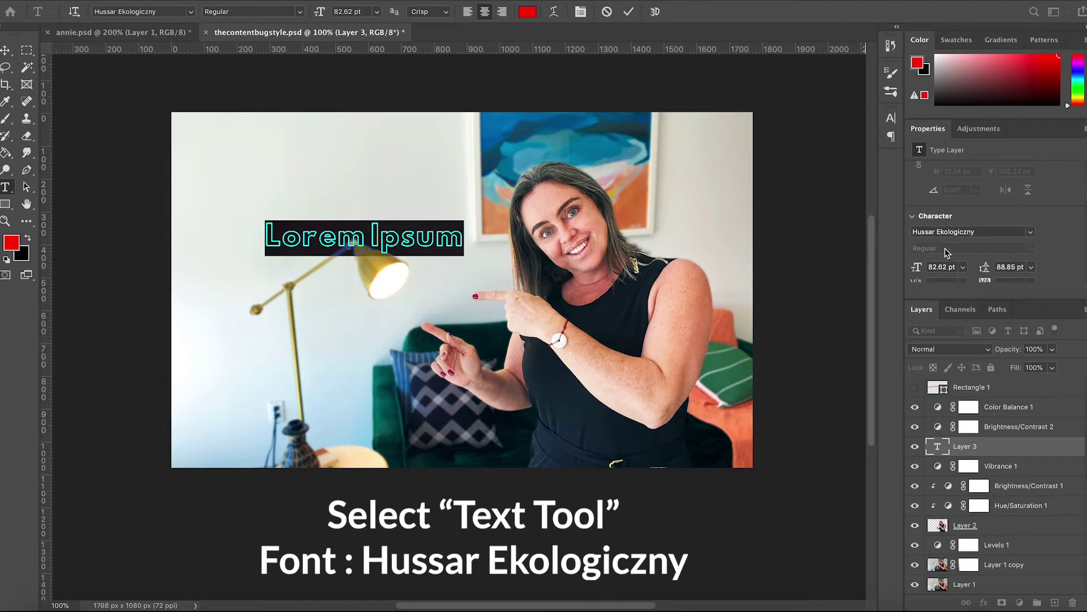
scroll(945, 232, "down", 1)
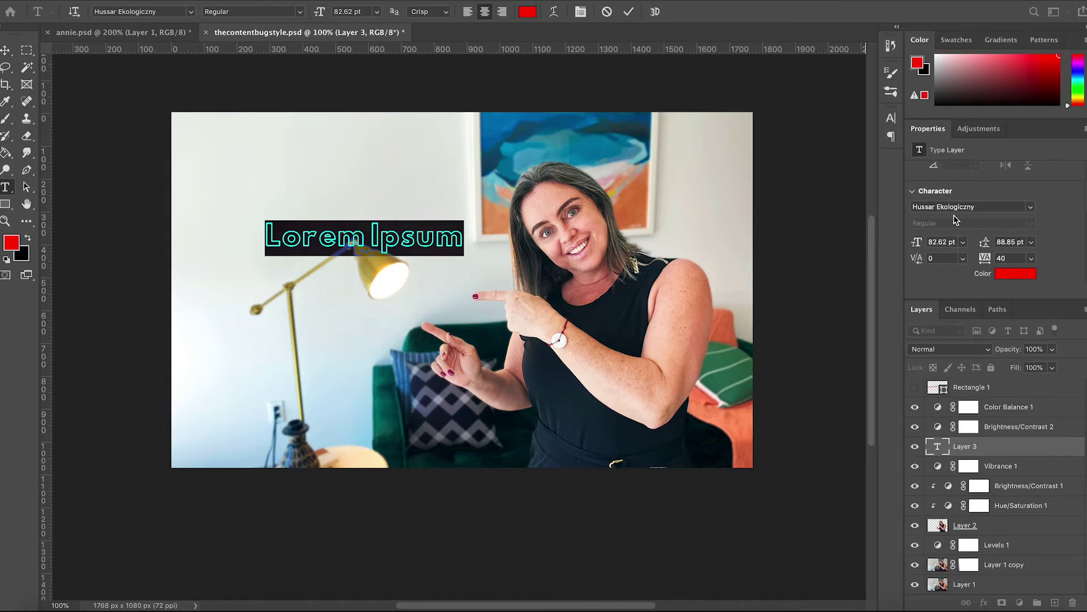
type("PHRASE ONE")
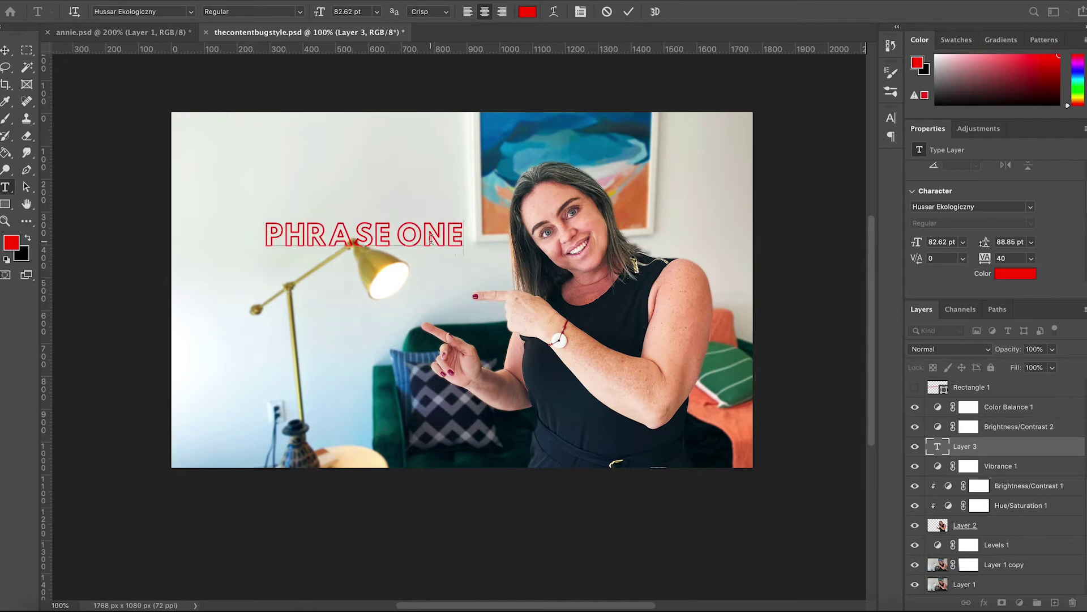
Colour the PHRASE ONE text black (000000) and finish editing it
left_click_drag(467, 240, 264, 240)
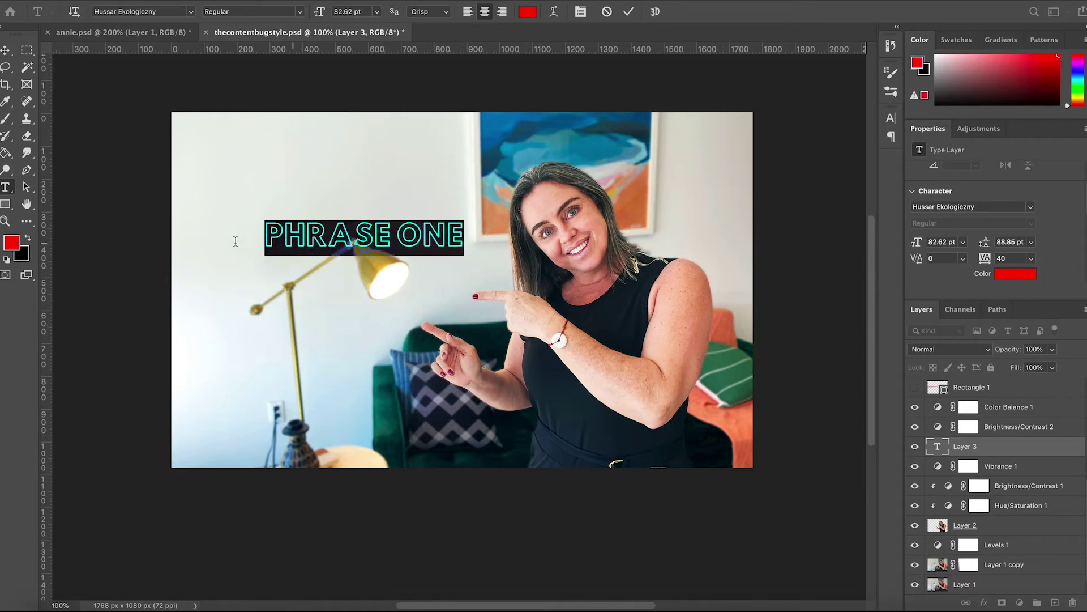
left_click(1017, 274)
left_click_drag(578, 348, 504, 384)
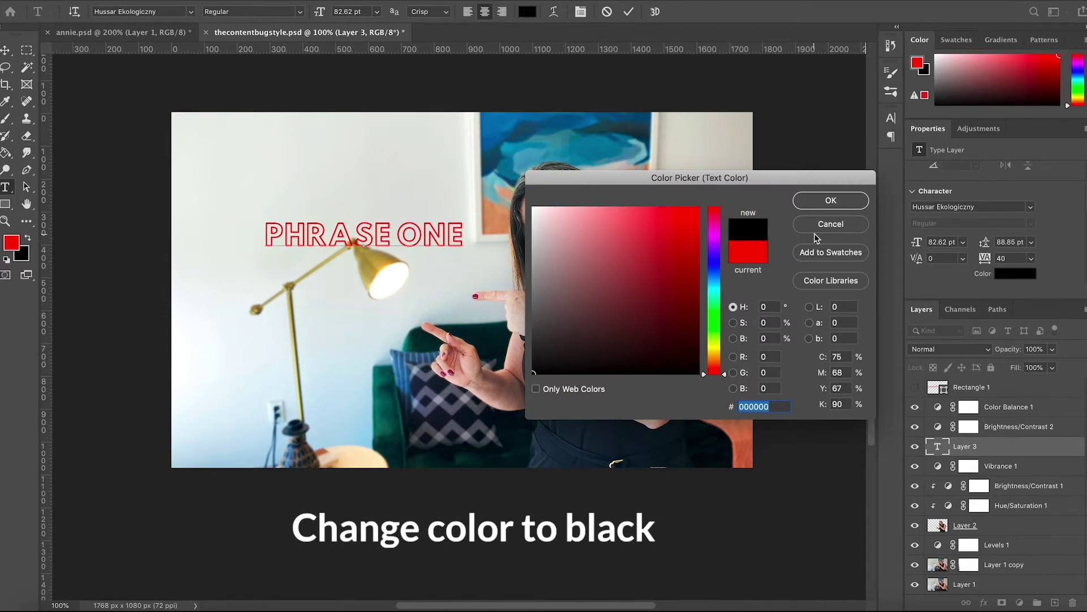
left_click(822, 202)
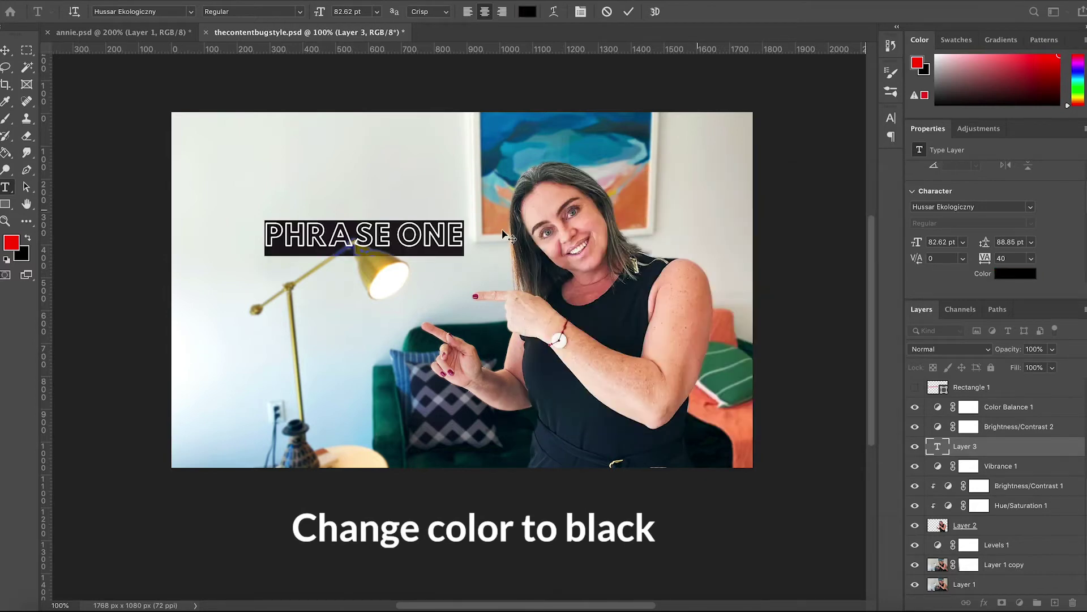
left_click(7, 52)
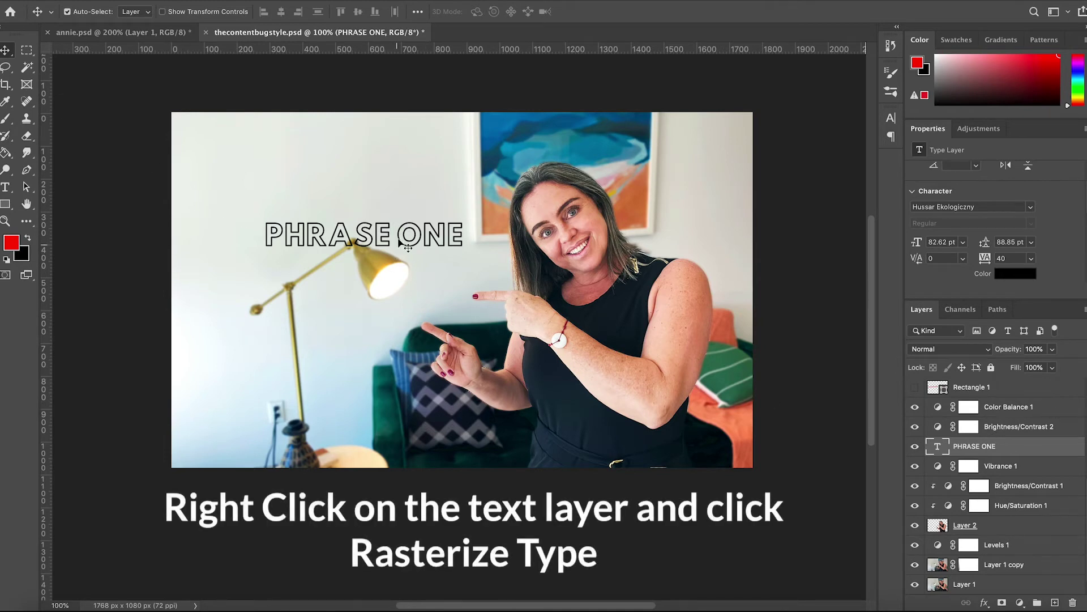
Rasterize the PHRASE ONE layer, load its letter outlines as a selection, and invert it
right_click(982, 453)
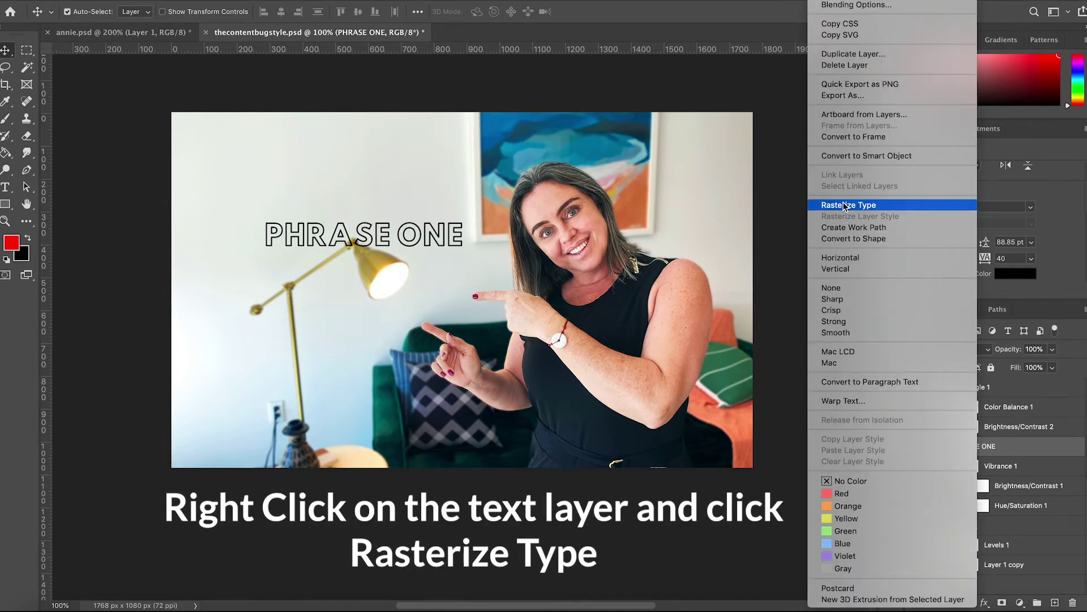
left_click(844, 205)
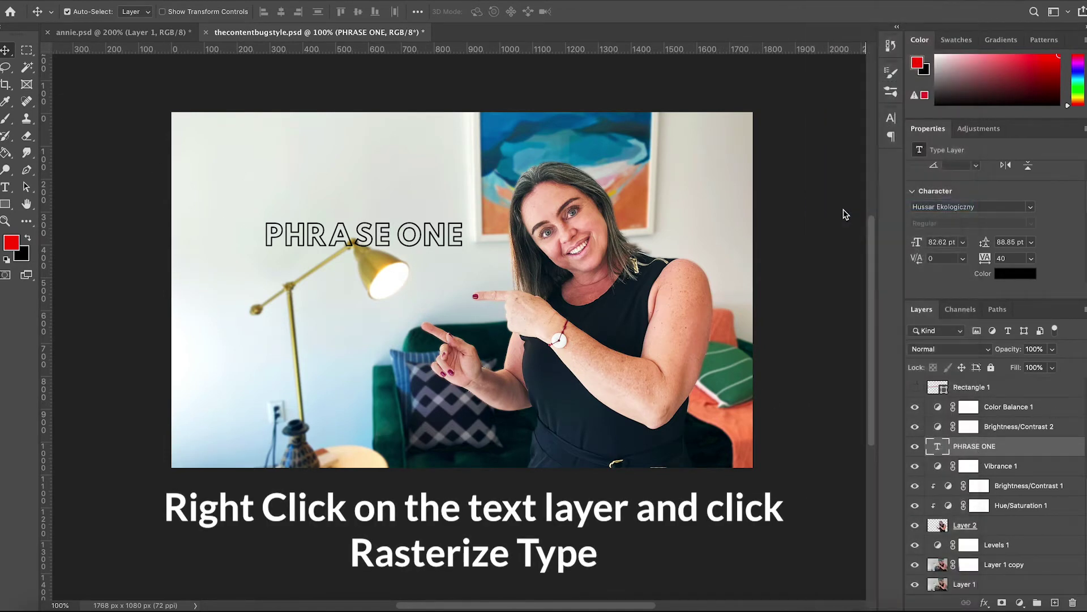
left_click(938, 447, "ctrl")
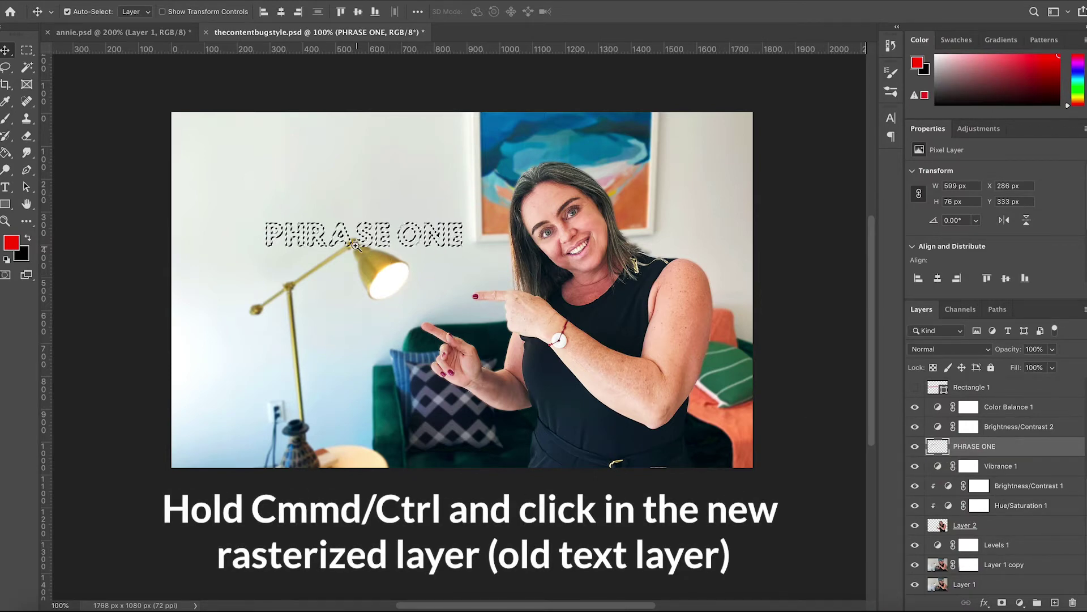
left_click(355, 245, "ctrl")
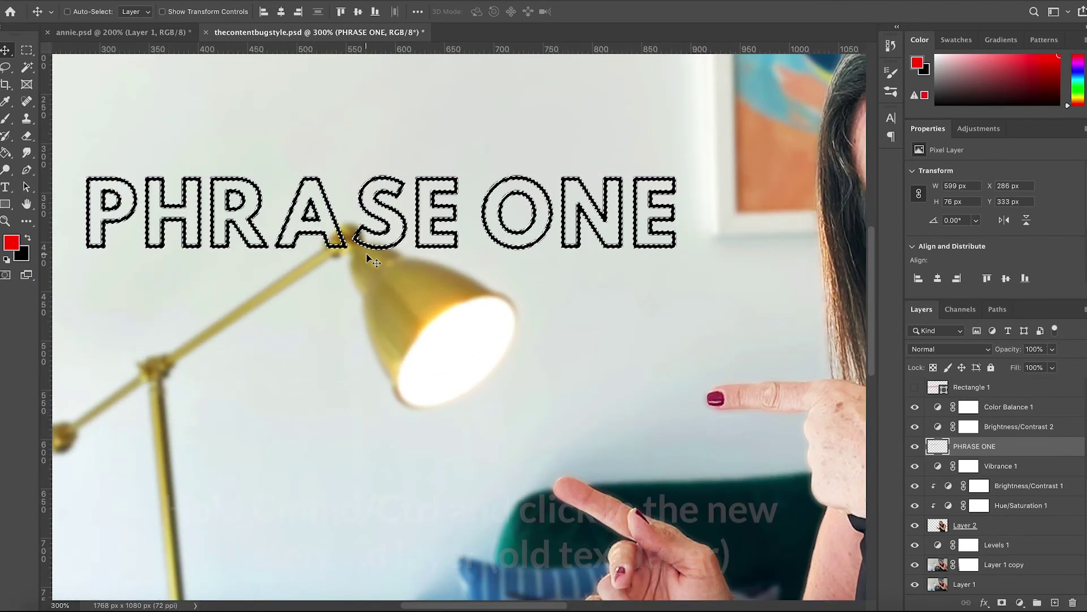
left_click(264, 0)
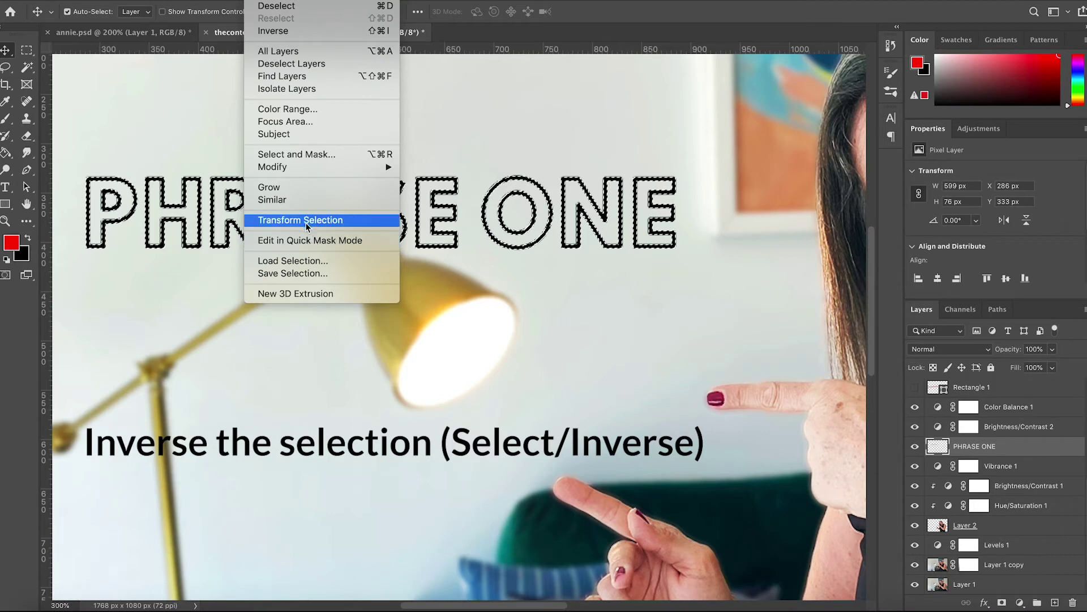
left_click(297, 33)
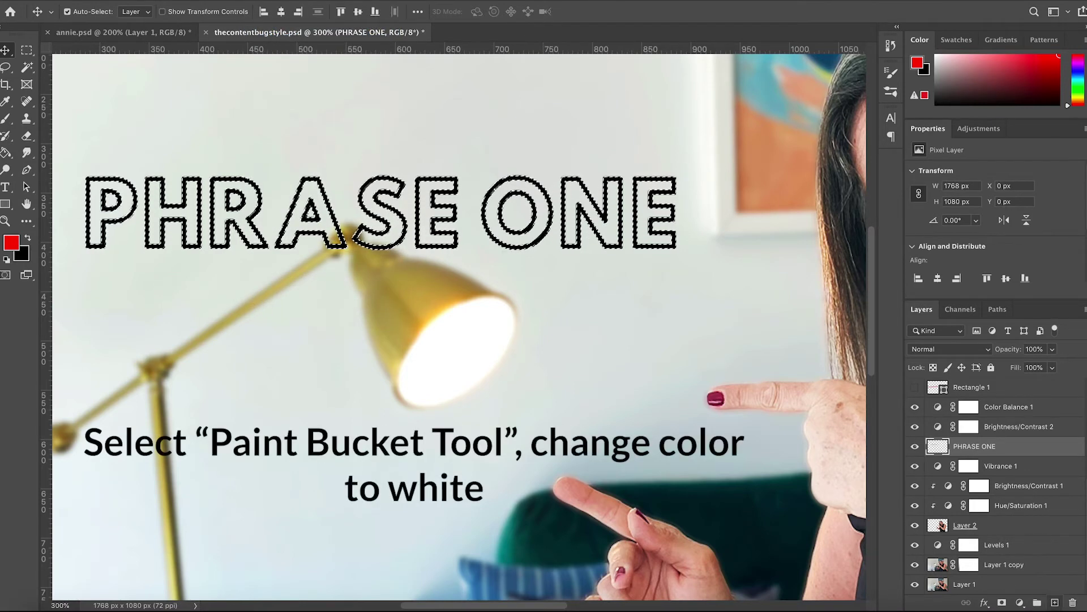
Paint-bucket fill all nine PHRASE ONE letters (P, H, R, A, S, E, O, N, E) with white
left_click(5, 152)
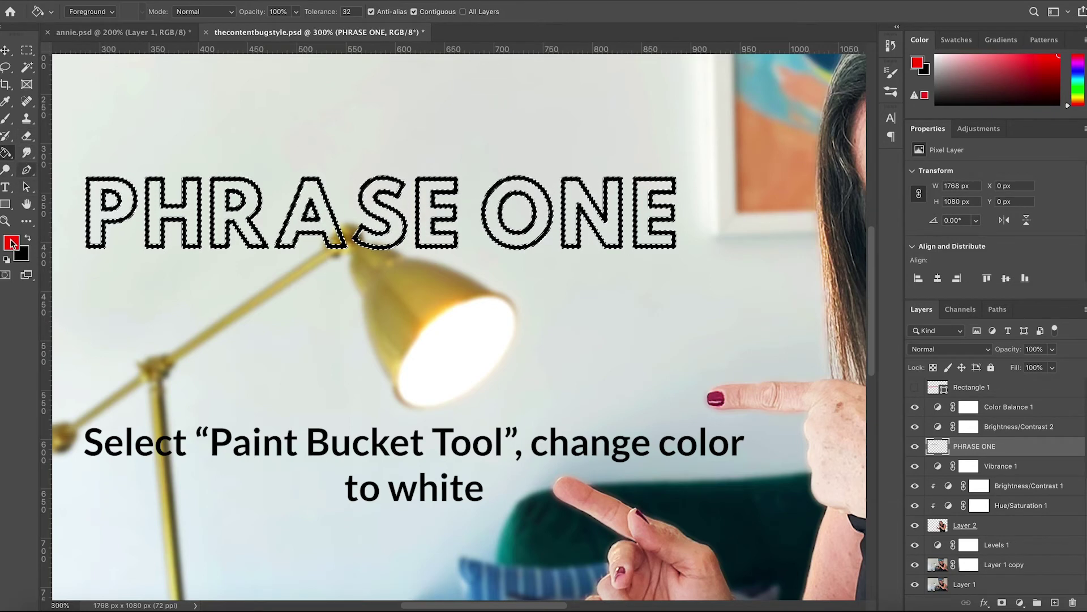
left_click(6, 258)
left_click(28, 238)
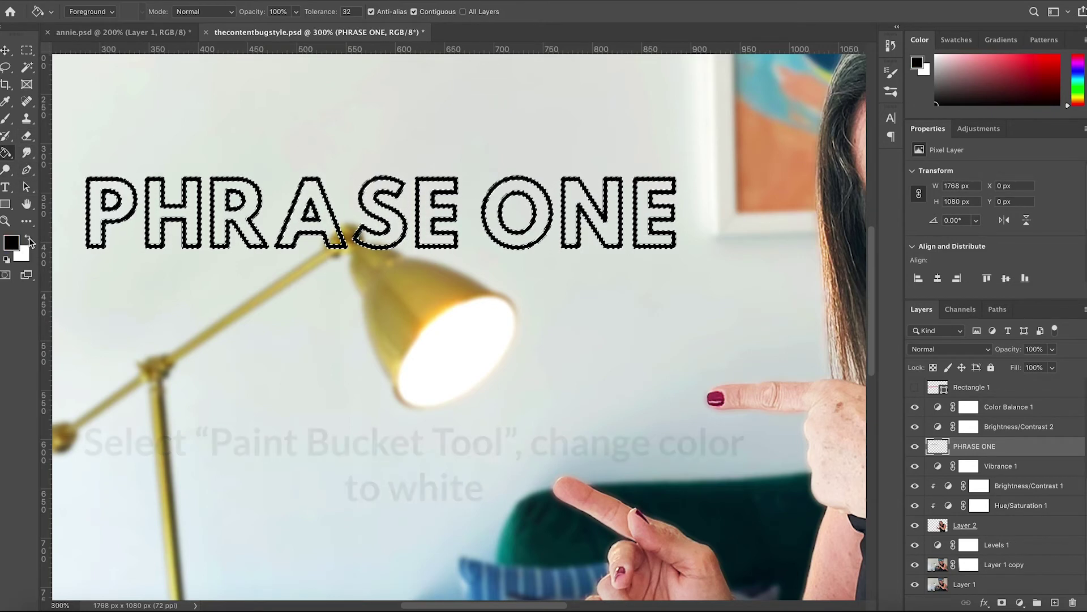
left_click(94, 231)
left_click(161, 220)
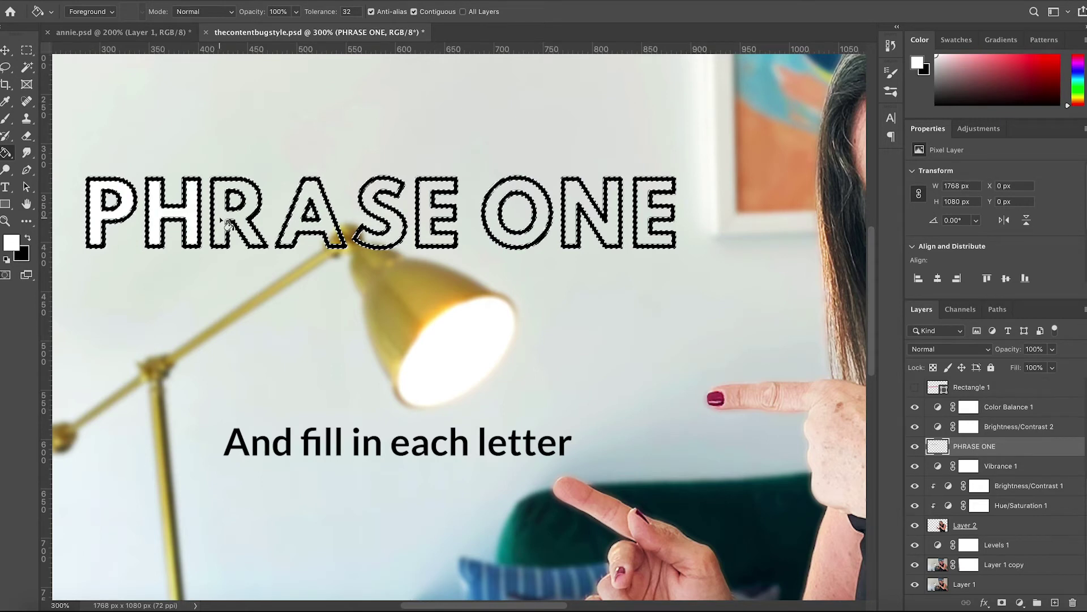
left_click(226, 224)
left_click(331, 235)
left_click(375, 232)
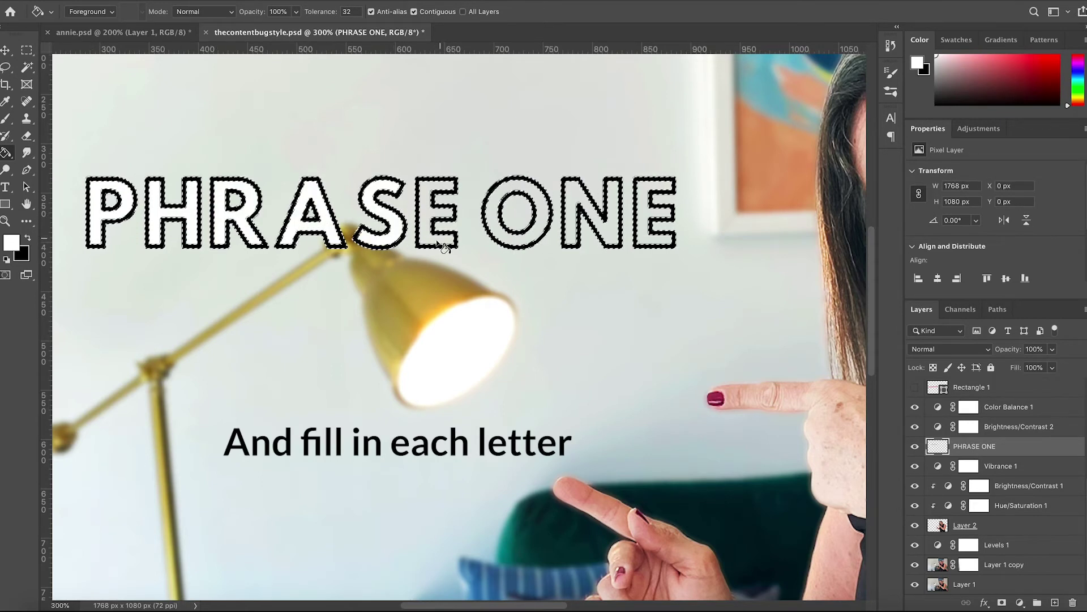
left_click(444, 240)
left_click(521, 244)
left_click(578, 240)
left_click(648, 232)
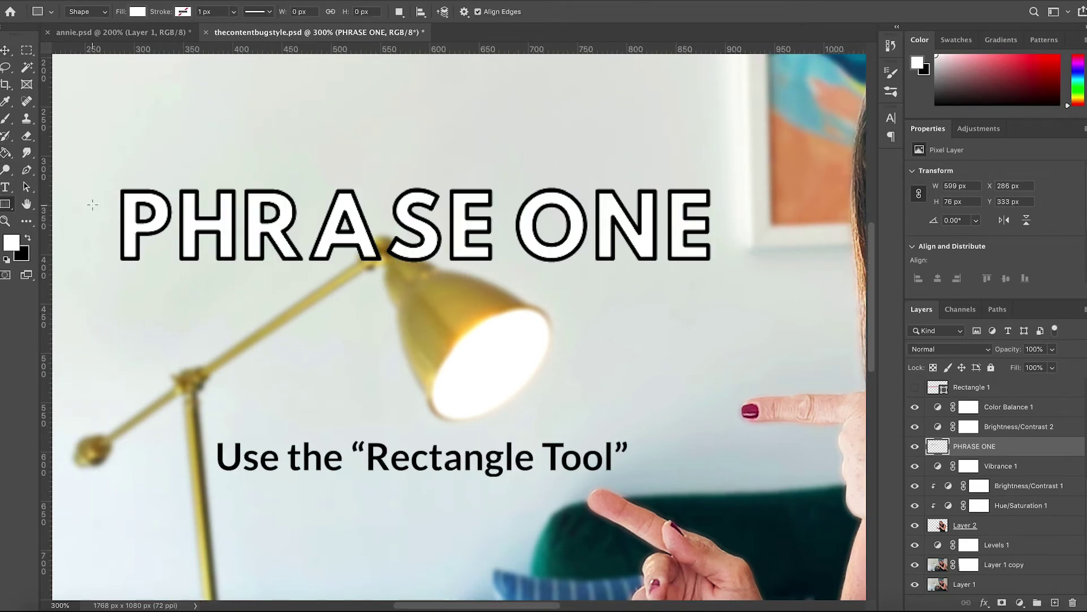
Draw a white rectangle bar across the PHRASE ONE text
left_click_drag(90, 196, 730, 254)
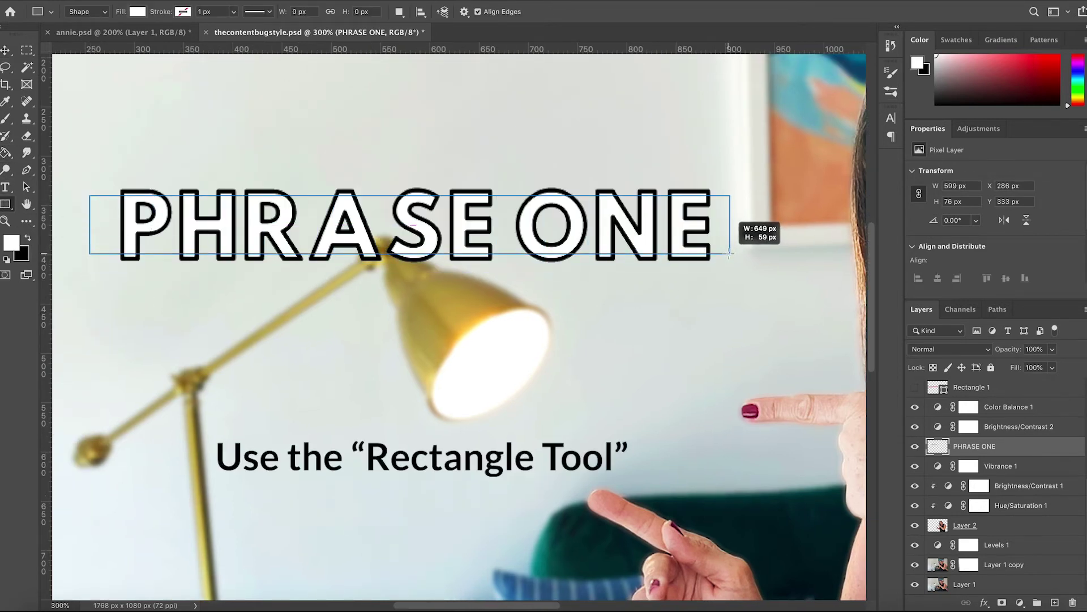
left_click_drag(730, 254, 730, 251)
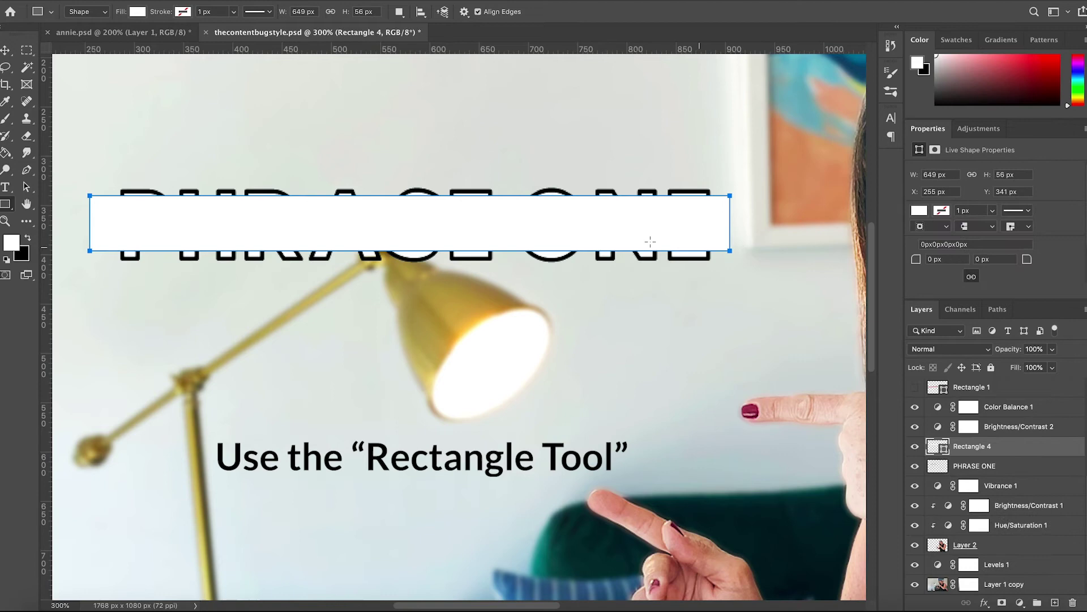
left_click(6, 53)
Shrink the bar to about 52 px tall and place it behind the PHRASE ONE layer
key("ctrl+t")
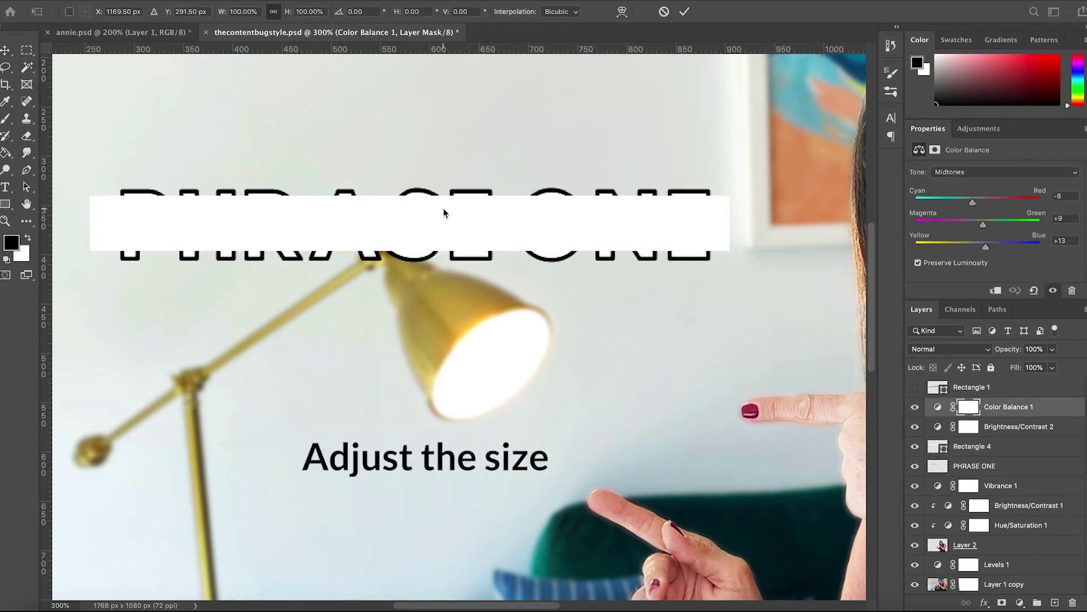
left_click(943, 447)
key("ctrl+t")
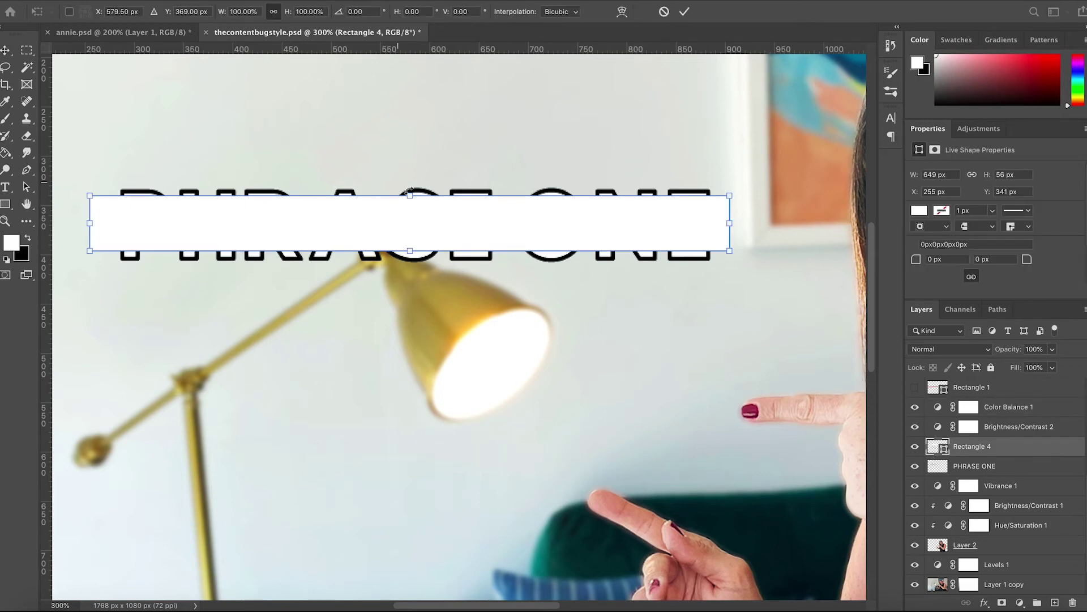
left_click_drag(411, 195, 412, 200)
key("Return")
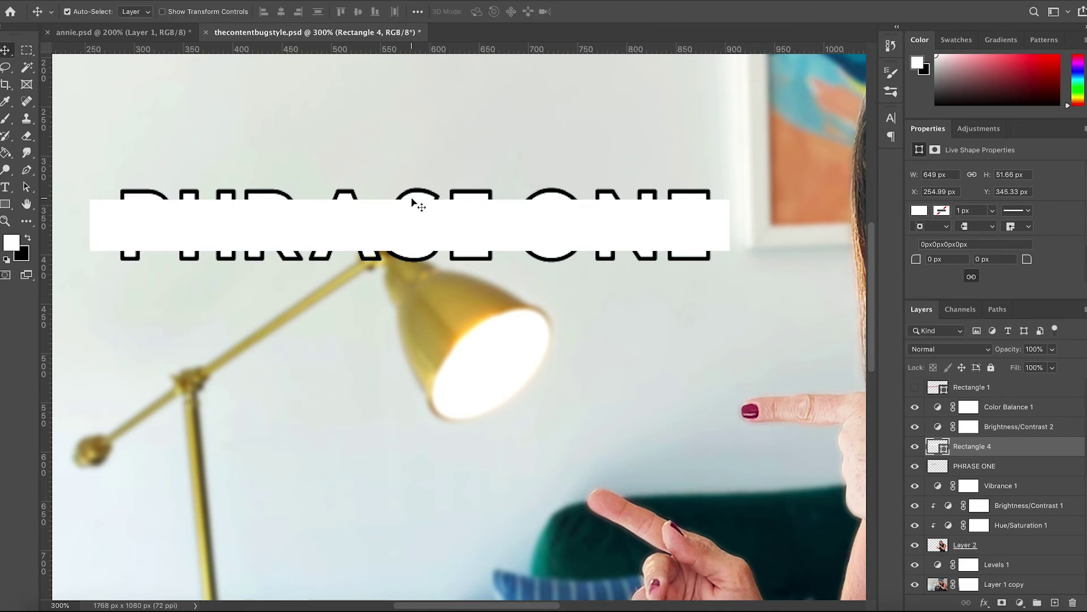
left_click_drag(960, 475, 931, 445)
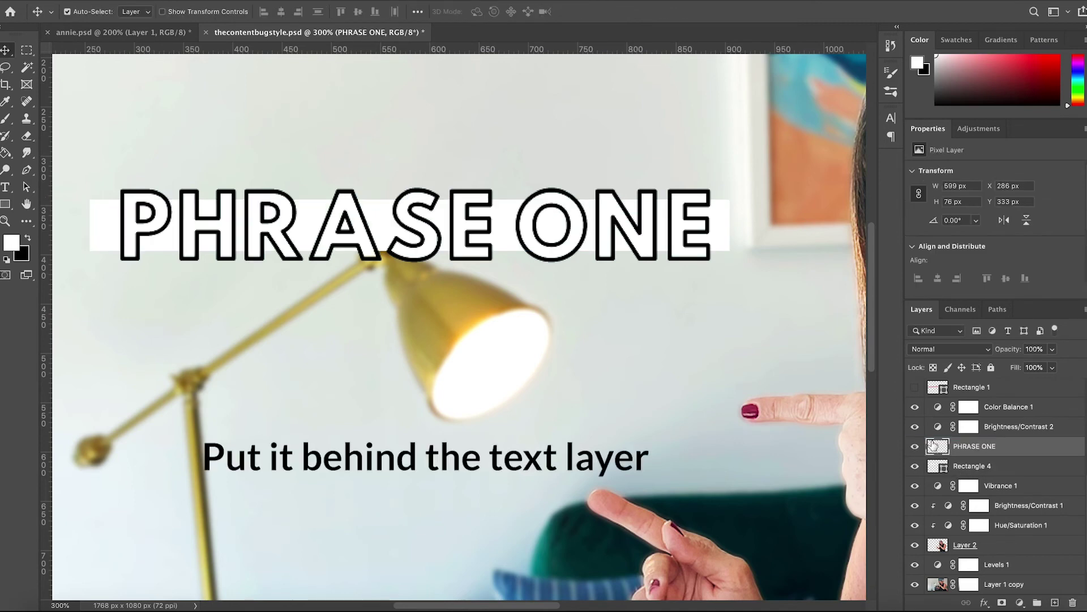
left_click(938, 468)
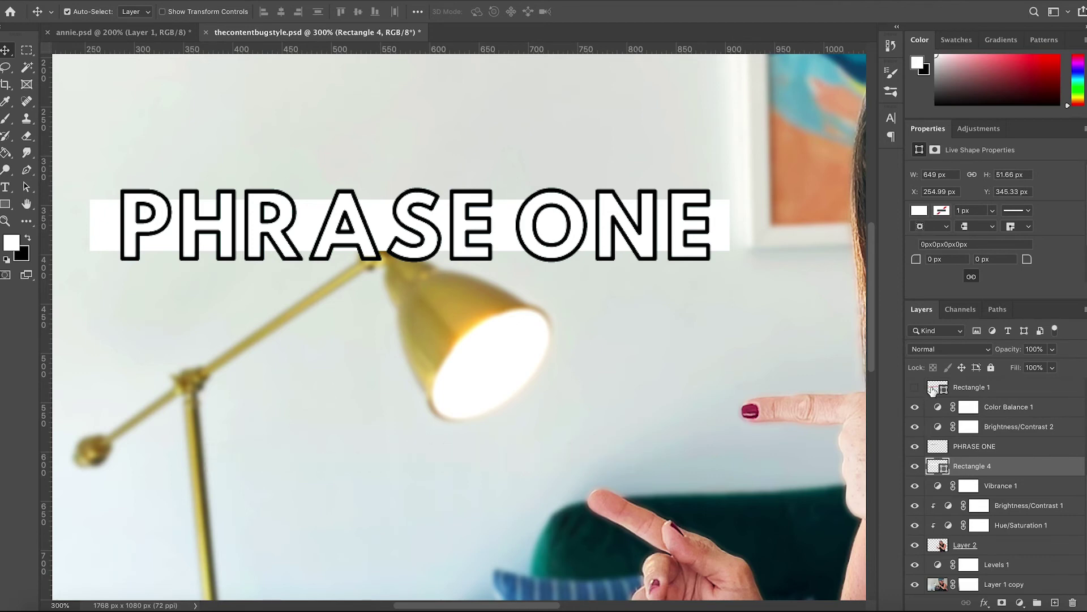
Change Rectangle 4's fill from white to pink and fit the whole image in view
left_click(919, 211)
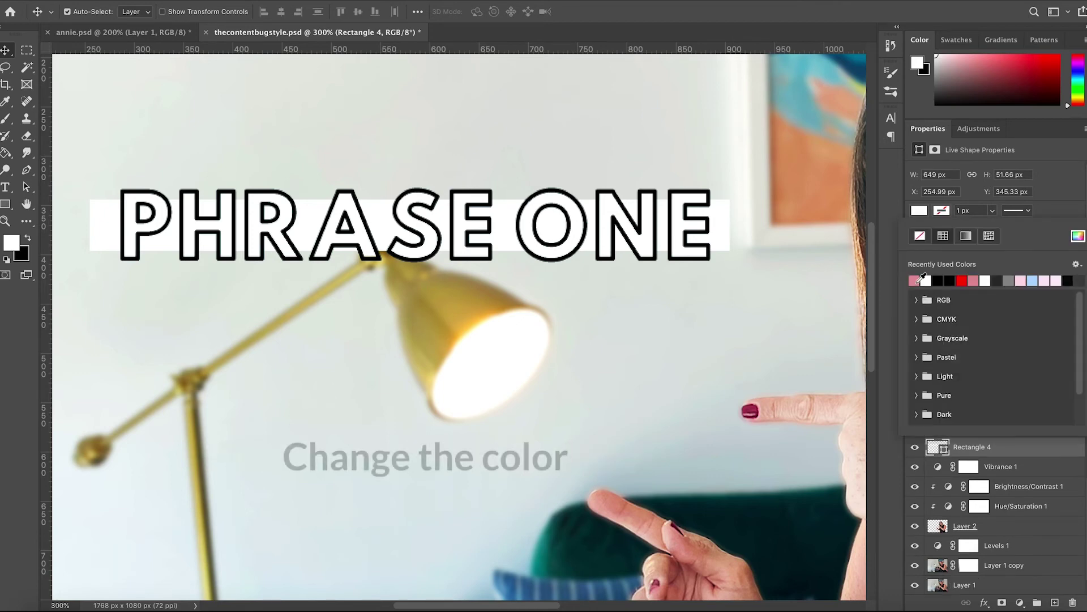
left_click(914, 280)
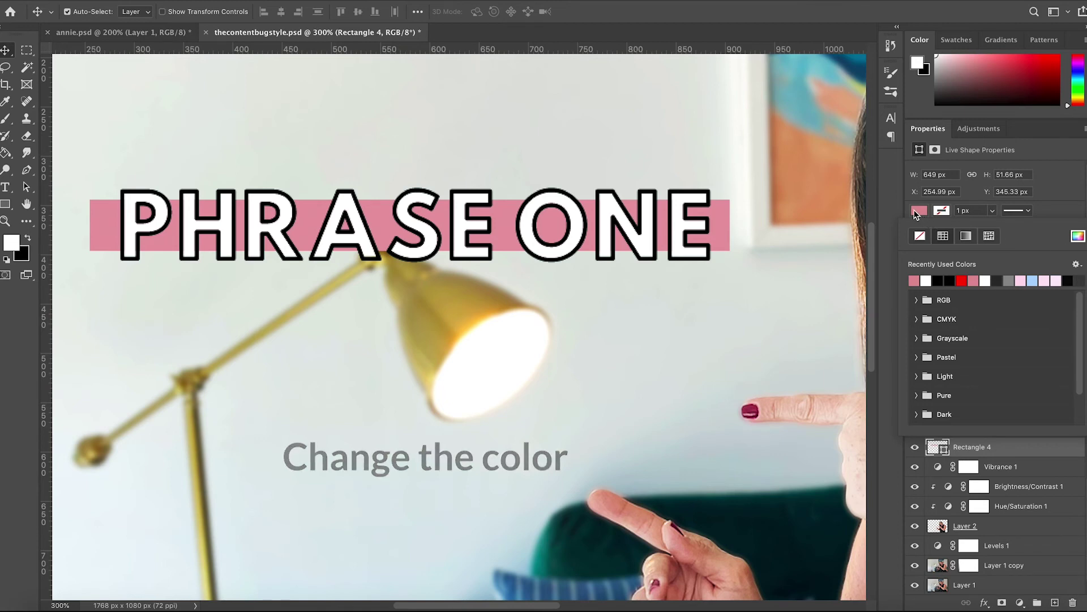
left_click(1001, 453)
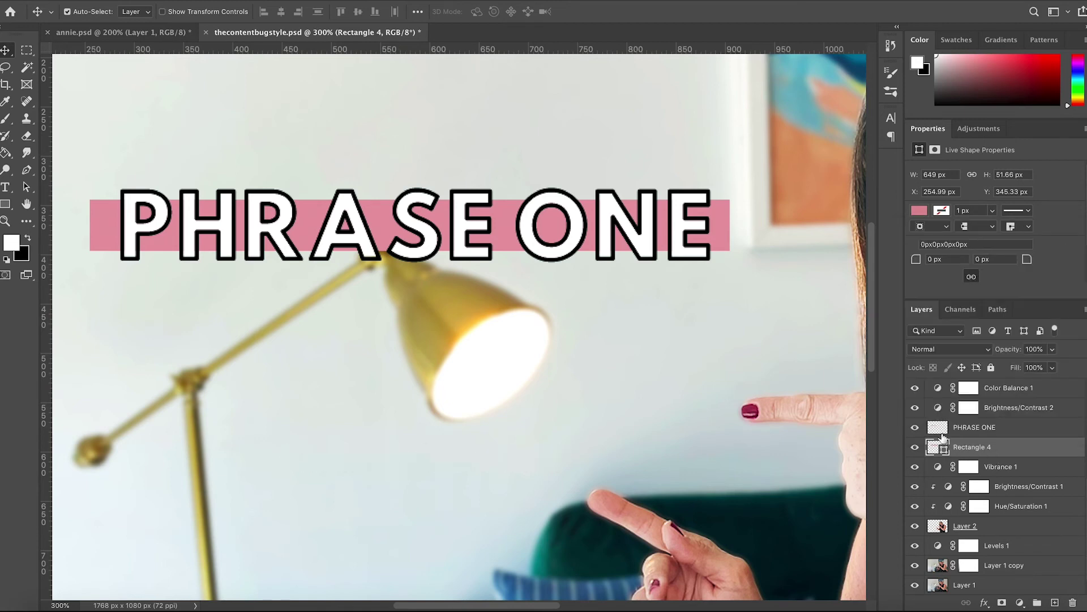
left_click(939, 429, "shift")
key("ctrl+minus")
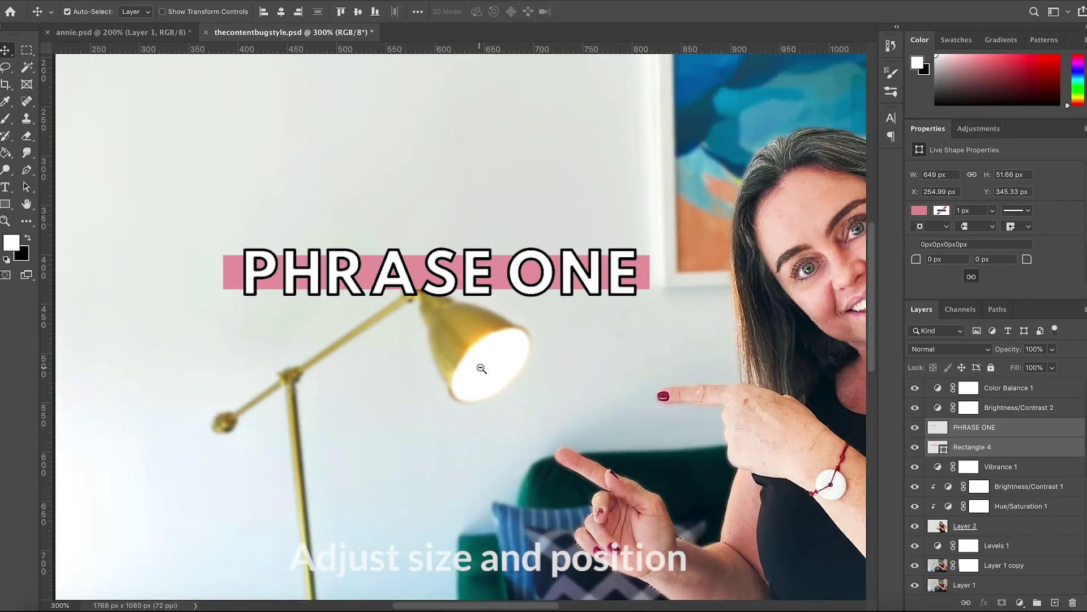
Scale the PHRASE ONE text and pink bar to 128.31% and rotate them -3.78°
key("ctrl+minus")
key("ctrl+t")
left_click_drag(329, 280, 270, 280)
left_click_drag(555, 261, 547, 253)
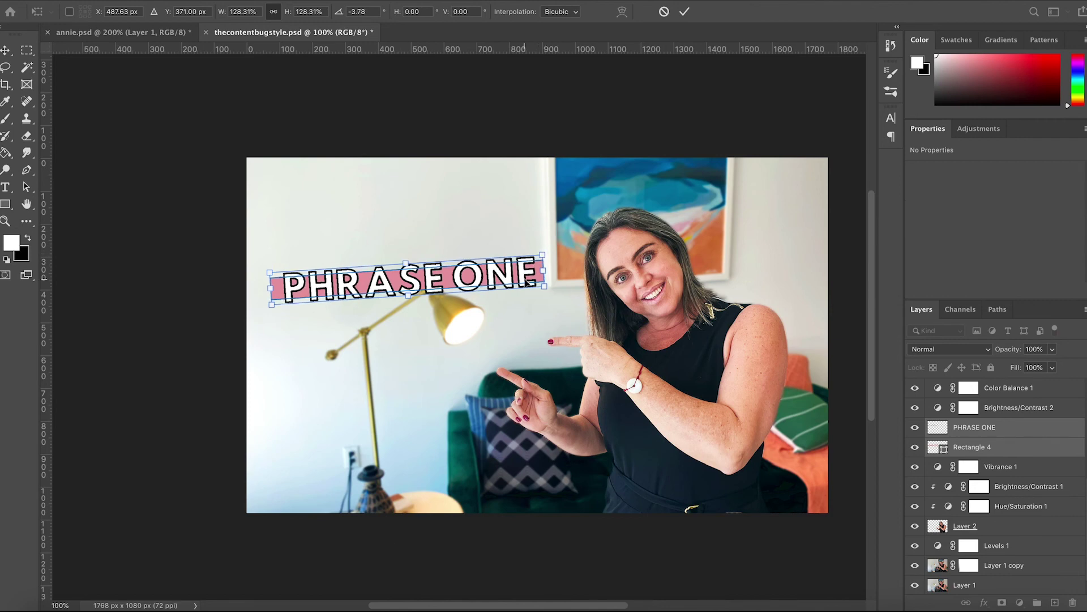
key("Return")
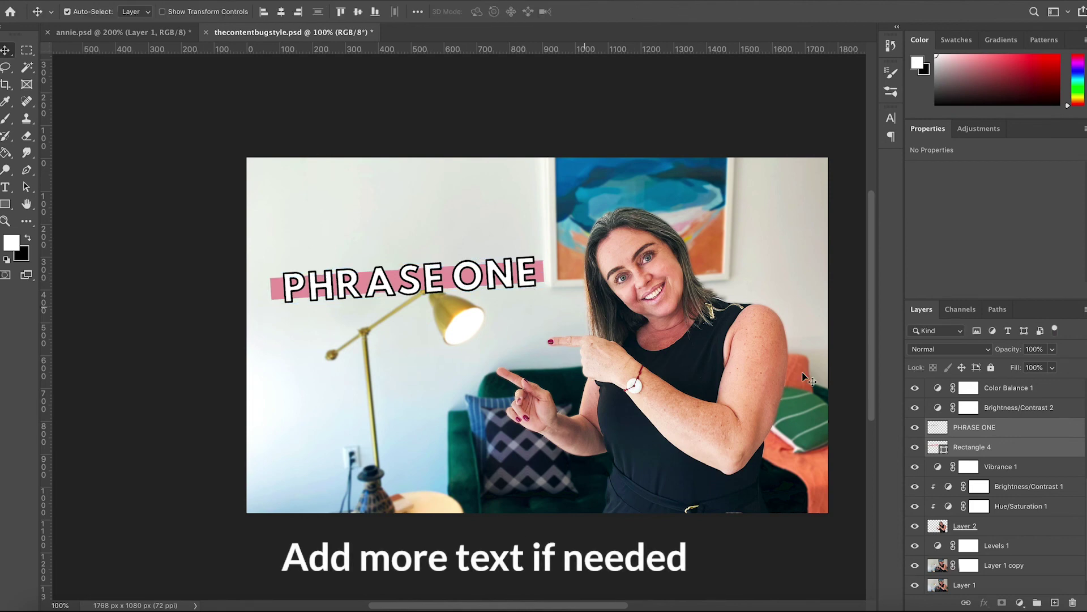
Deselect the text and bar pair, leaving only the PHRASE ONE layer selected
left_click(1014, 466)
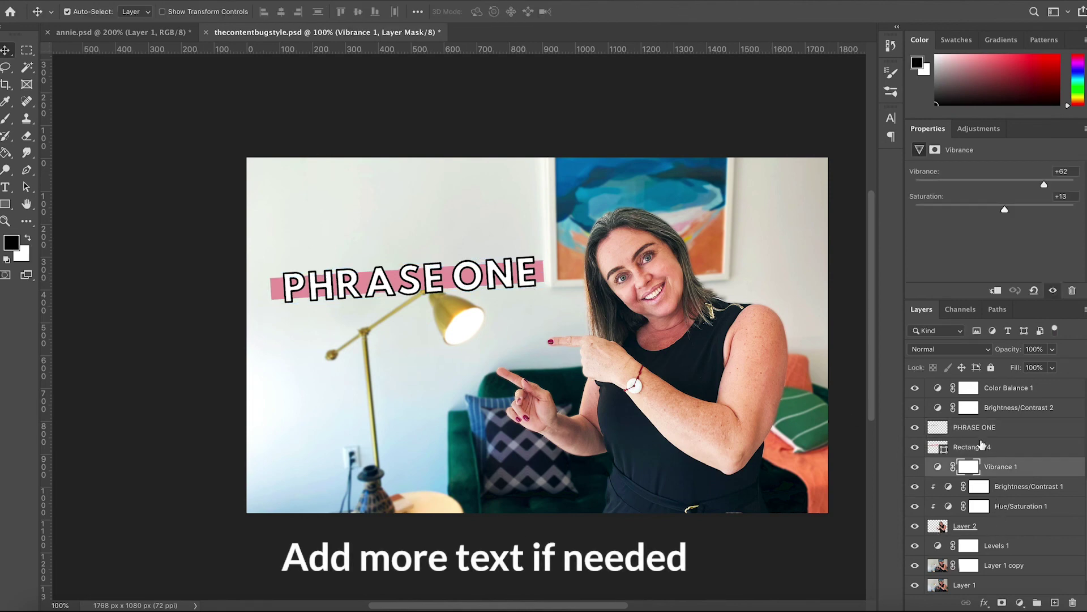
left_click(971, 434)
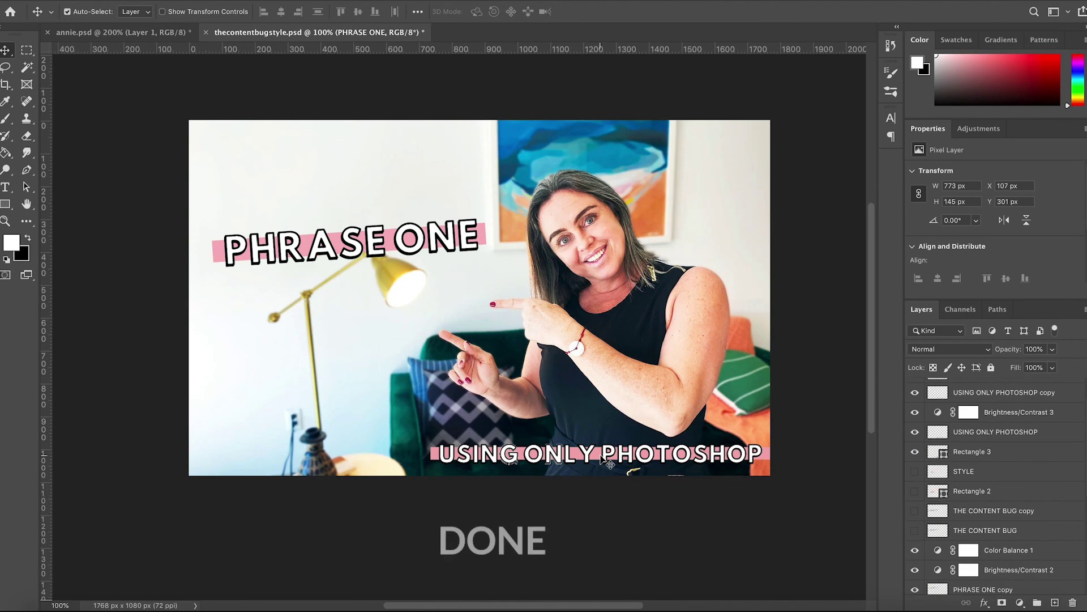